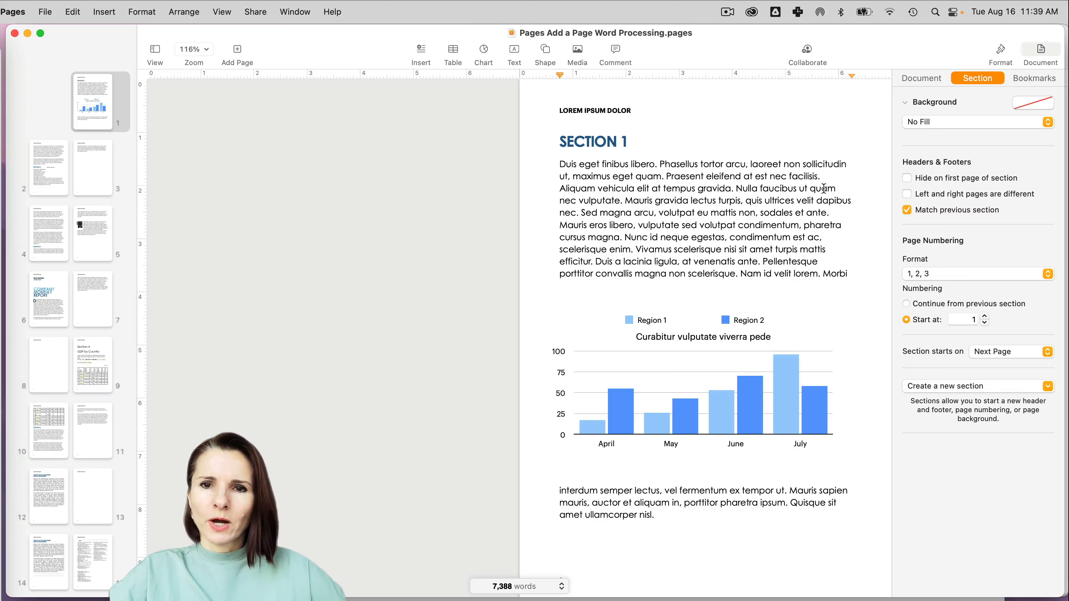
Add two lines of filler text, separated by blank lines, below the last paragraph on page 3.
scroll(676, 253, "down", 10)
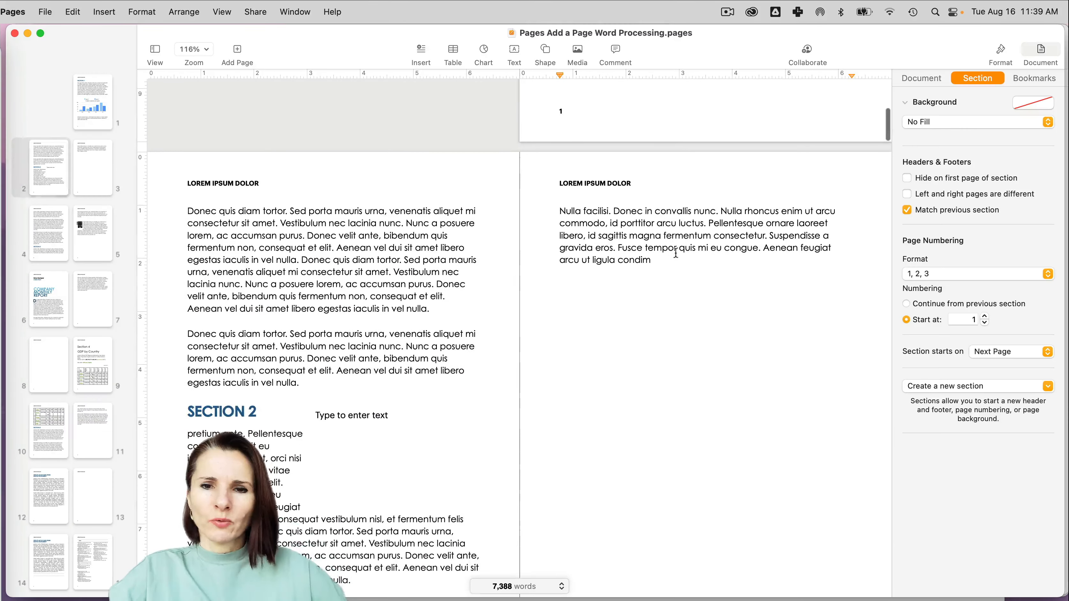
left_click(669, 269)
key("Return")
key("Return")
key("Return")
key("Return")
type("jlkj")
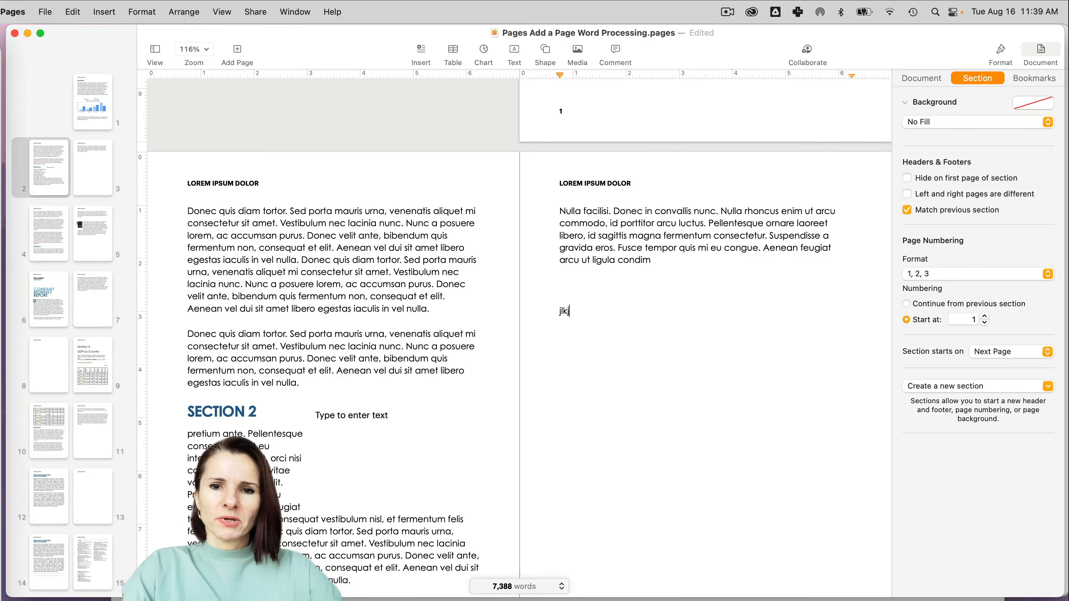
type("ljljljlk")
key("Return")
key("Return")
key("Return")
key("Return")
type("jlkjlkjljl;;")
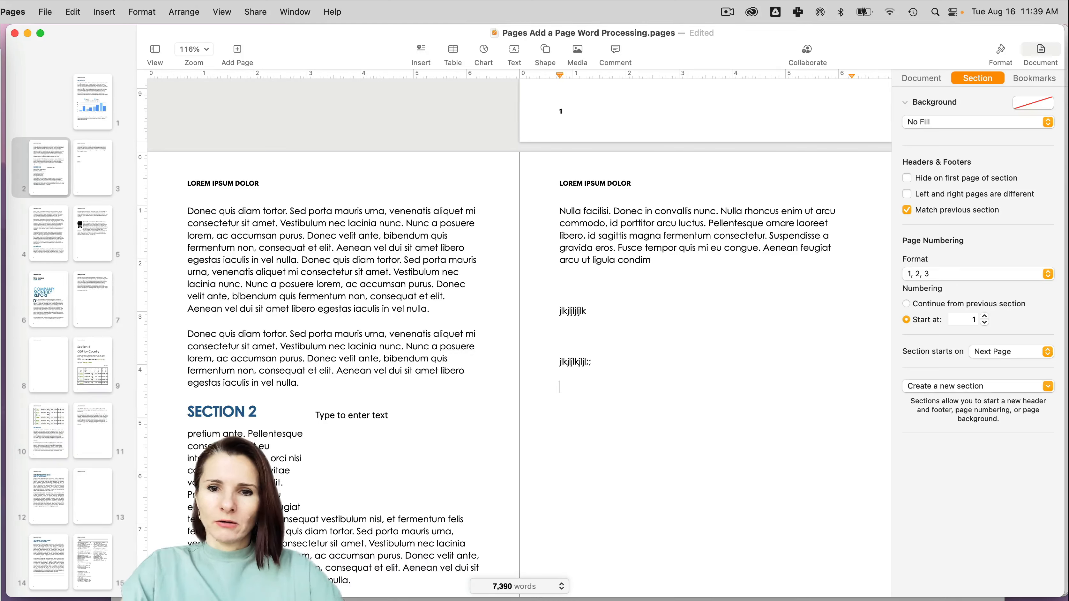
Delete both lines of filler text below the paragraph on page 3.
key("BackSpace")
key("BackSpace")
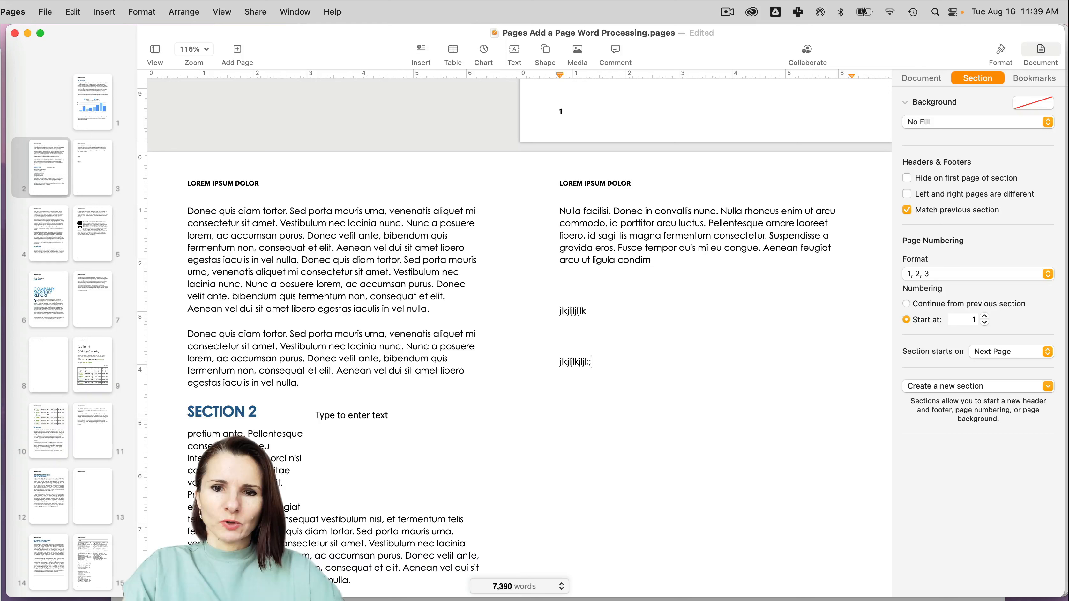
left_click_drag(616, 372, 557, 315)
key("BackSpace")
key("BackSpace")
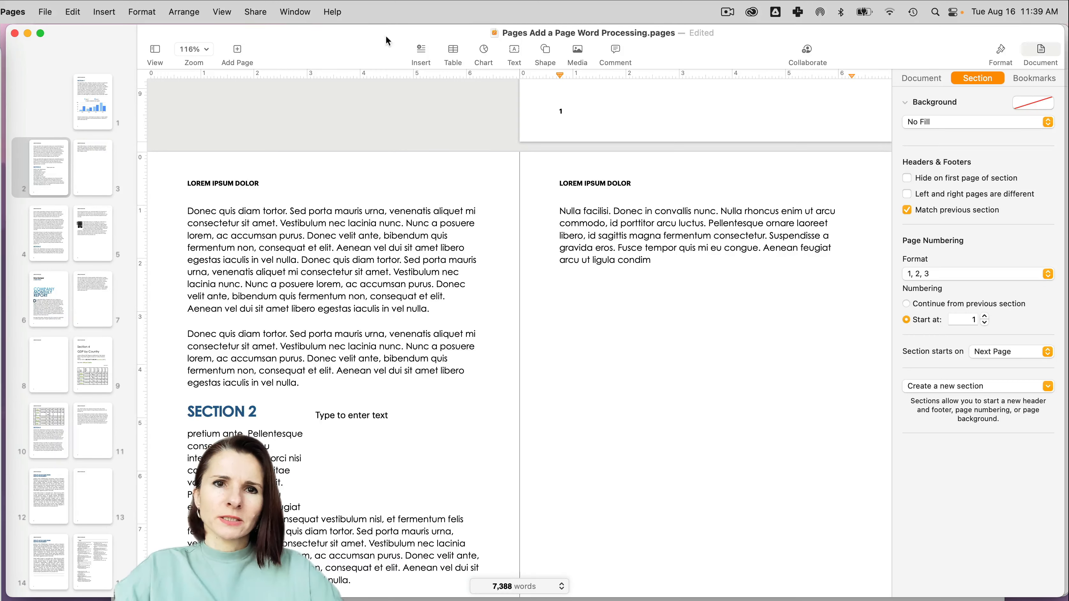
Switch to the document Pages Add A Page Page Layout.pages and examine its separate text boxes in Sections 1 and 2.
left_click(294, 12)
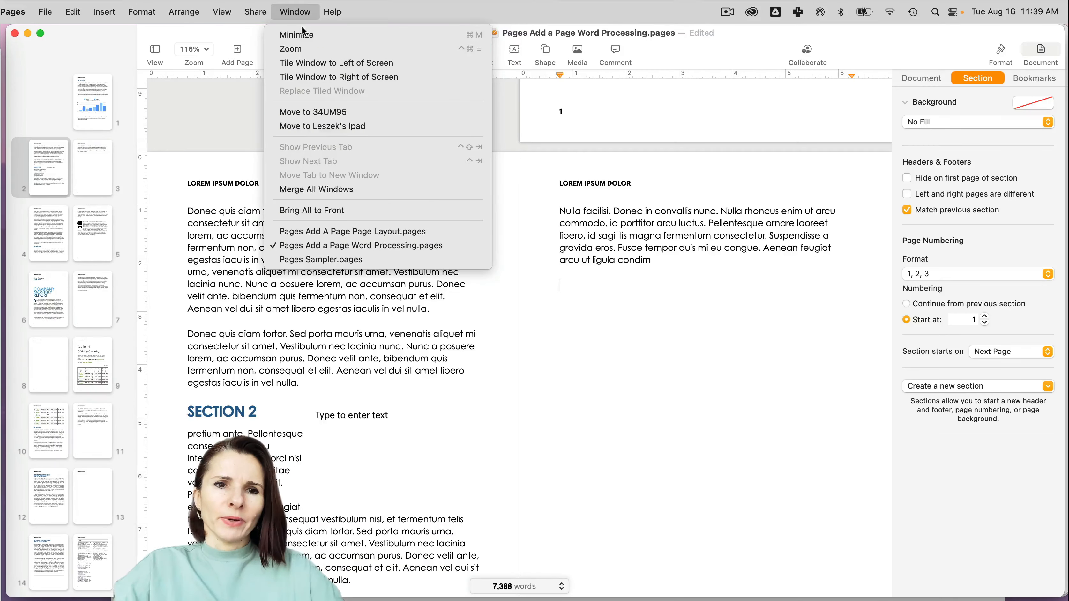
left_click(326, 232)
left_click(412, 325)
mouse_move(391, 331)
left_mouse_down()
mouse_move(434, 329)
mouse_move(360, 332)
mouse_move(387, 336)
left_mouse_up()
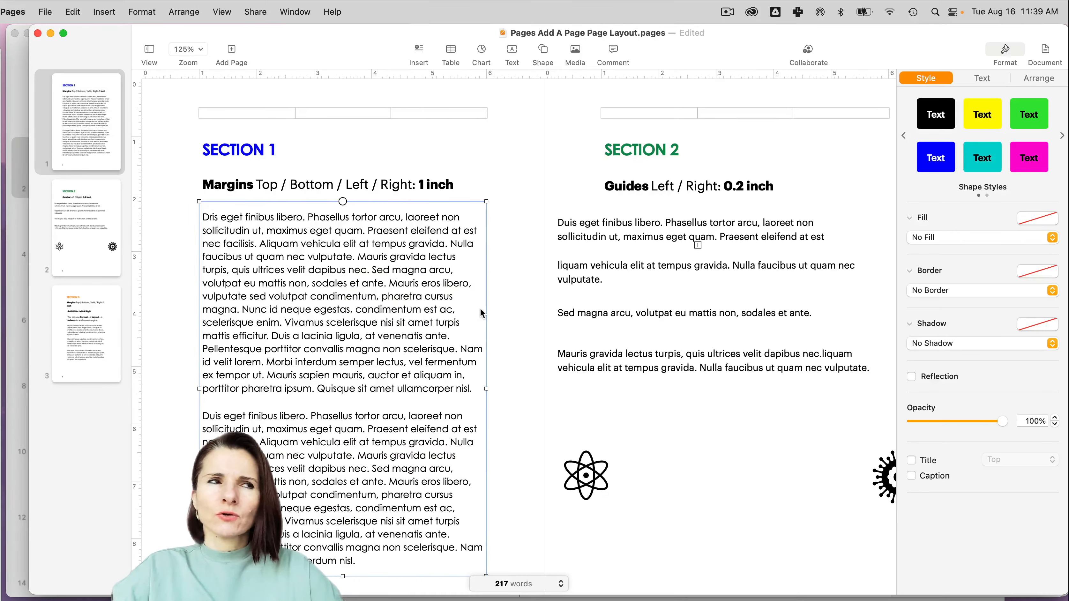
left_click(512, 187)
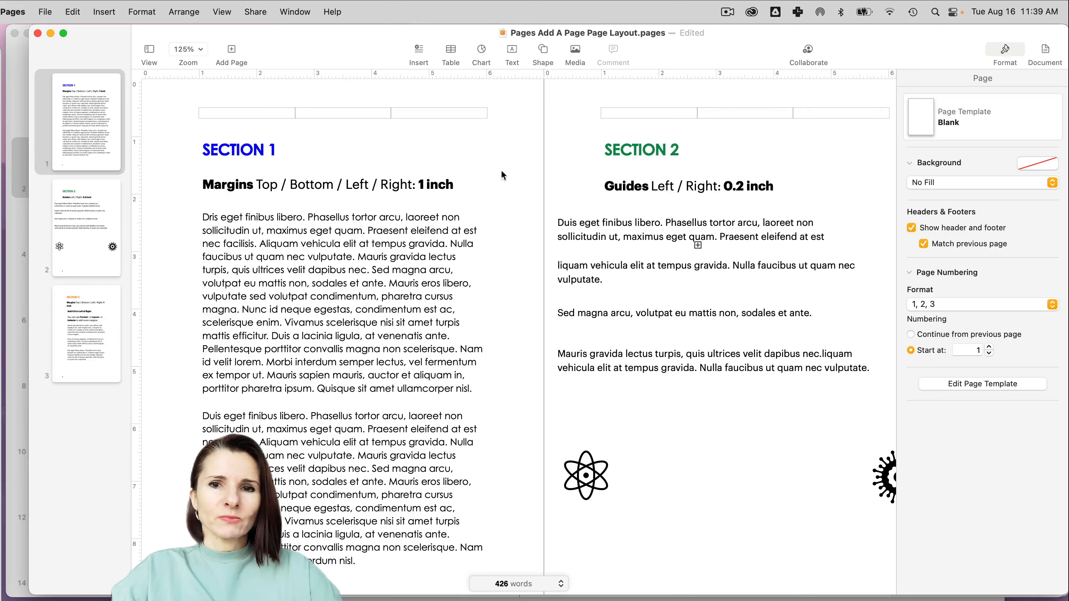
left_click(628, 243)
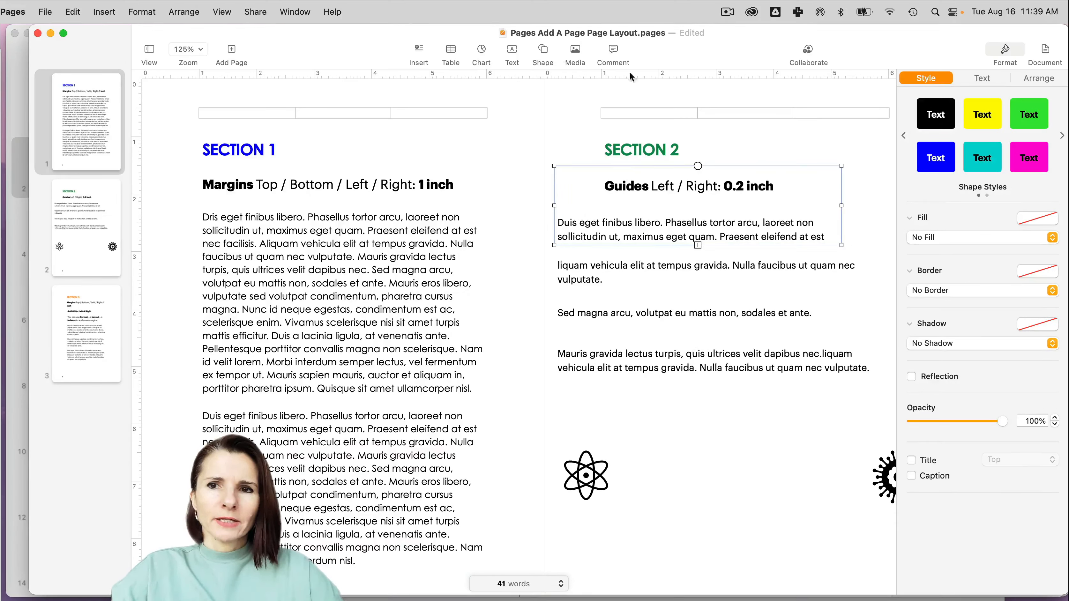
left_click(812, 280)
Open the document settings to check the Document Body option, and look through the layout document's pages.
left_click(1041, 53)
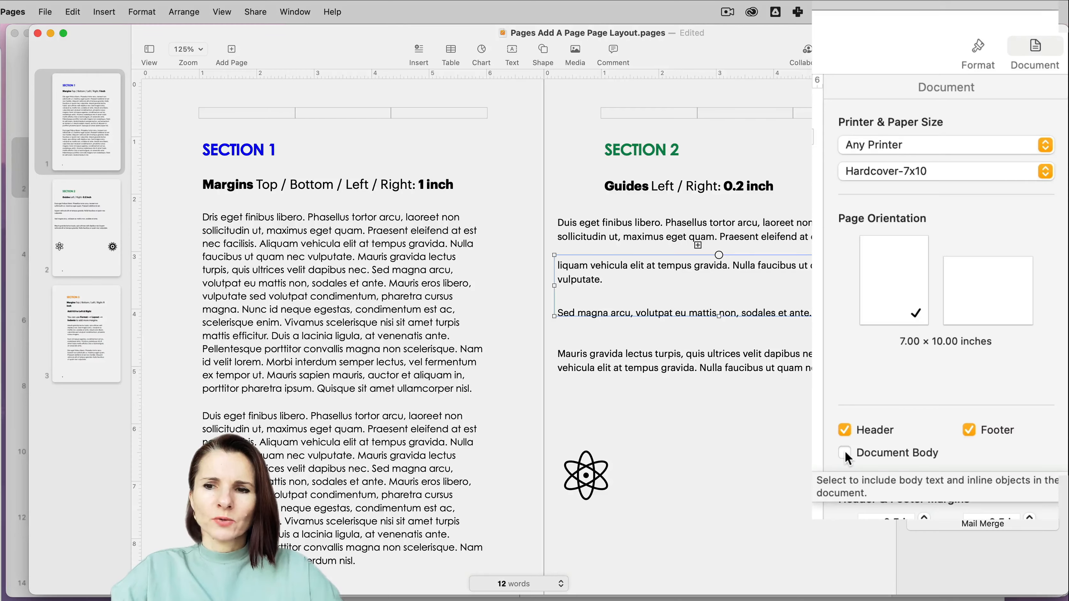
left_click(777, 365)
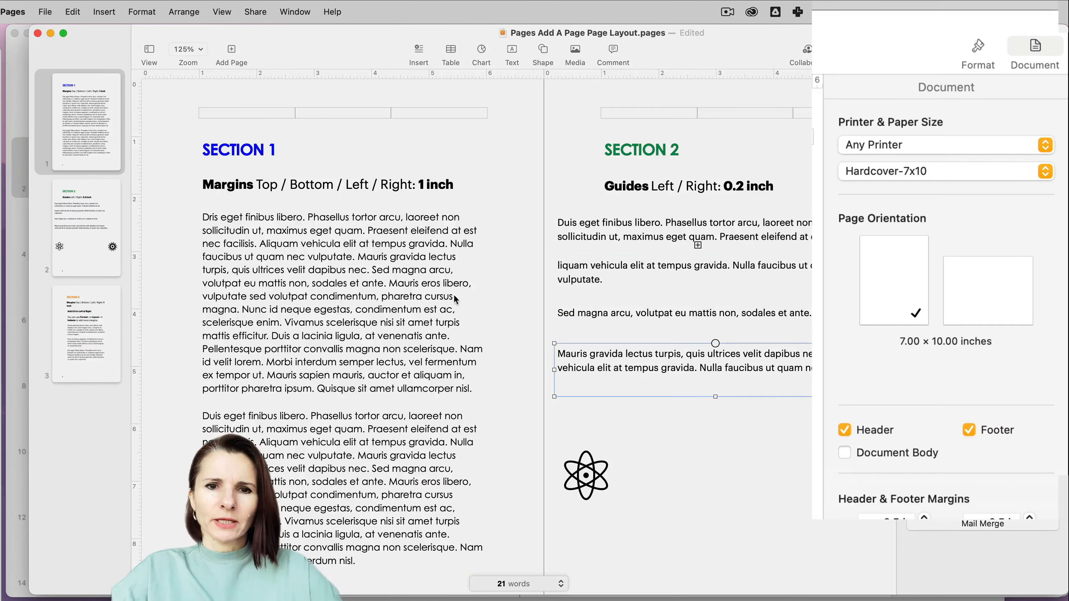
scroll(447, 301, "down", 15)
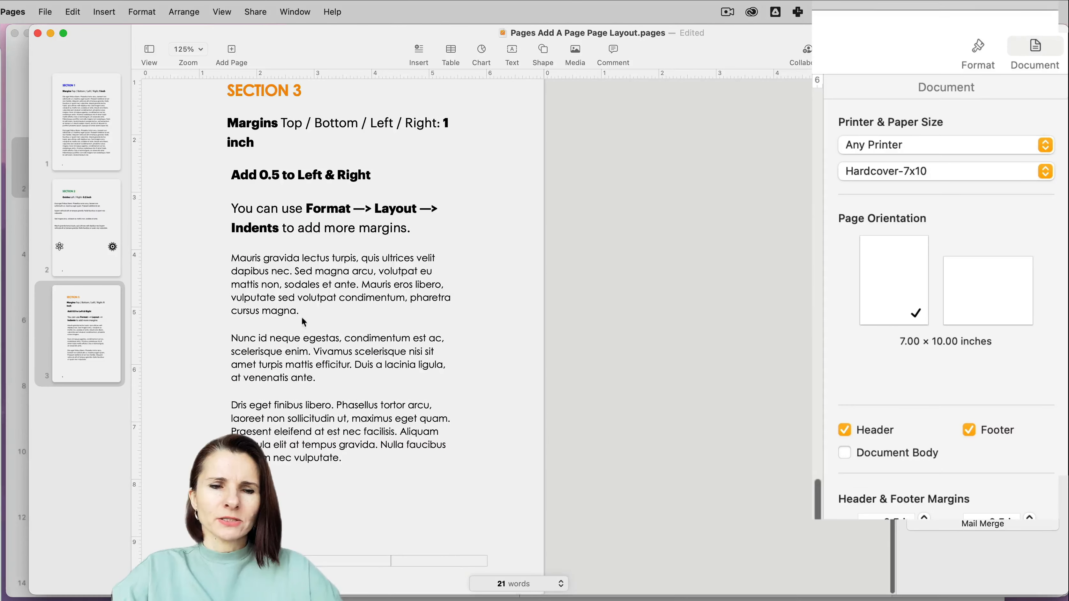
scroll(443, 236, "up", 15)
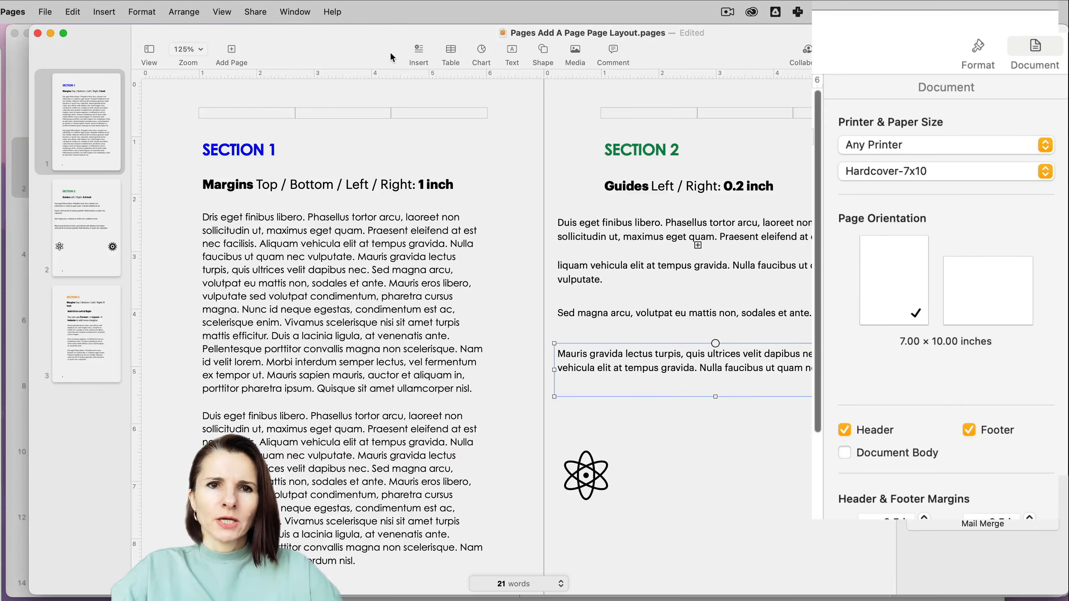
Return to Pages Add a Page Word Processing.pages and display its document-wide settings.
left_click(295, 12)
left_click(353, 242)
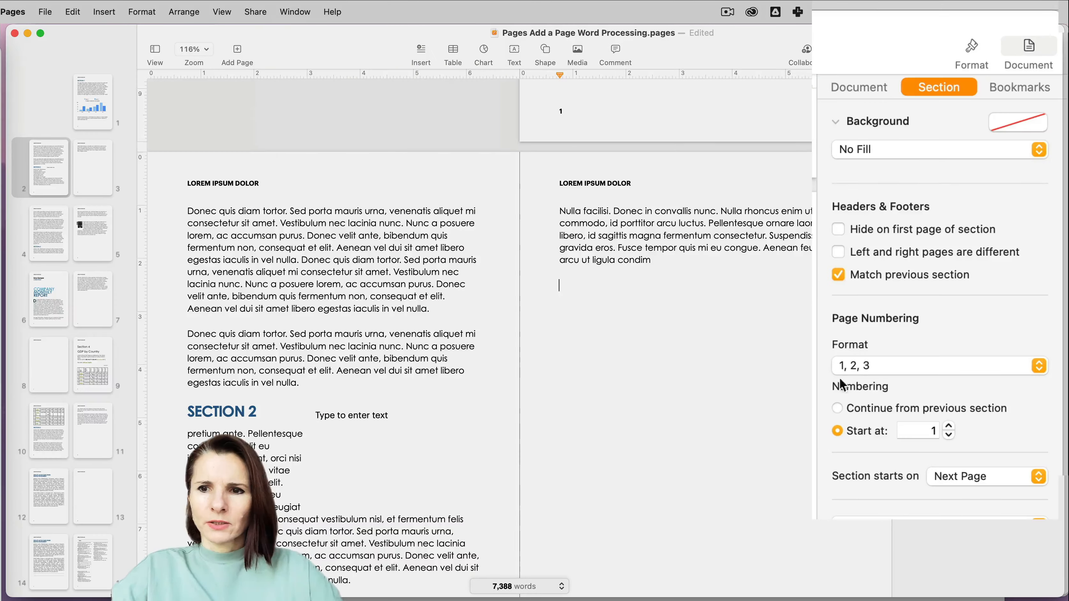
left_click(872, 87)
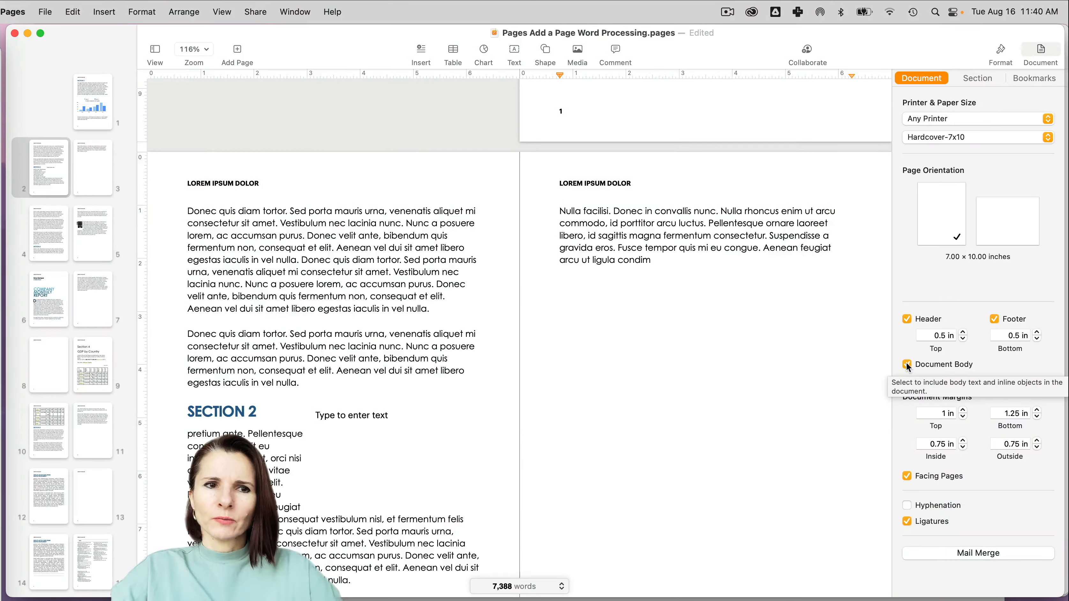
Turn off Document Body and convert to a page layout document, and undo the conversion.
left_click(907, 363)
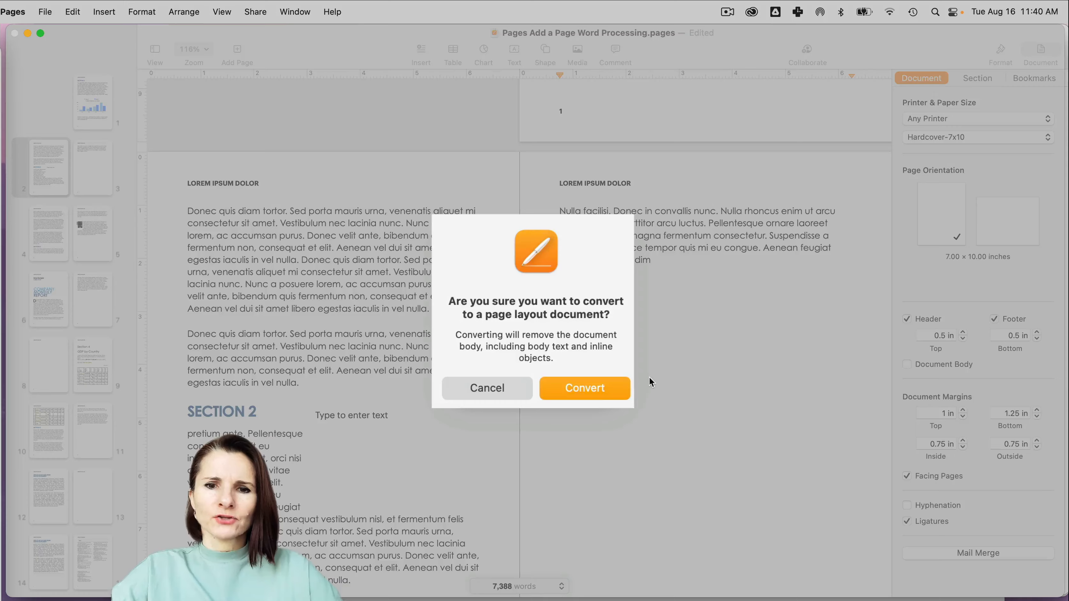
left_click(601, 390)
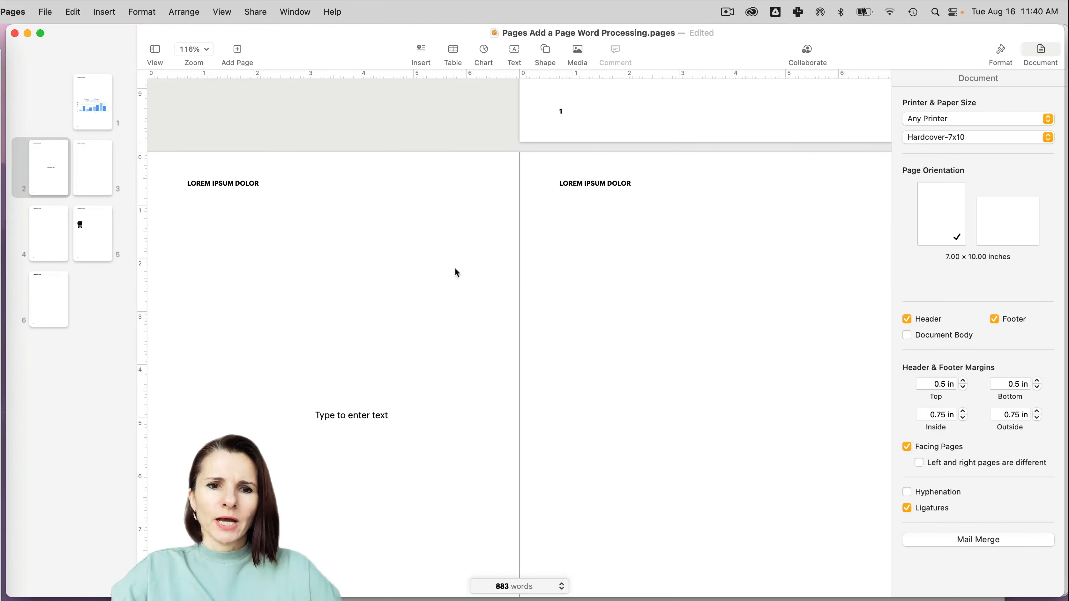
key("super+z")
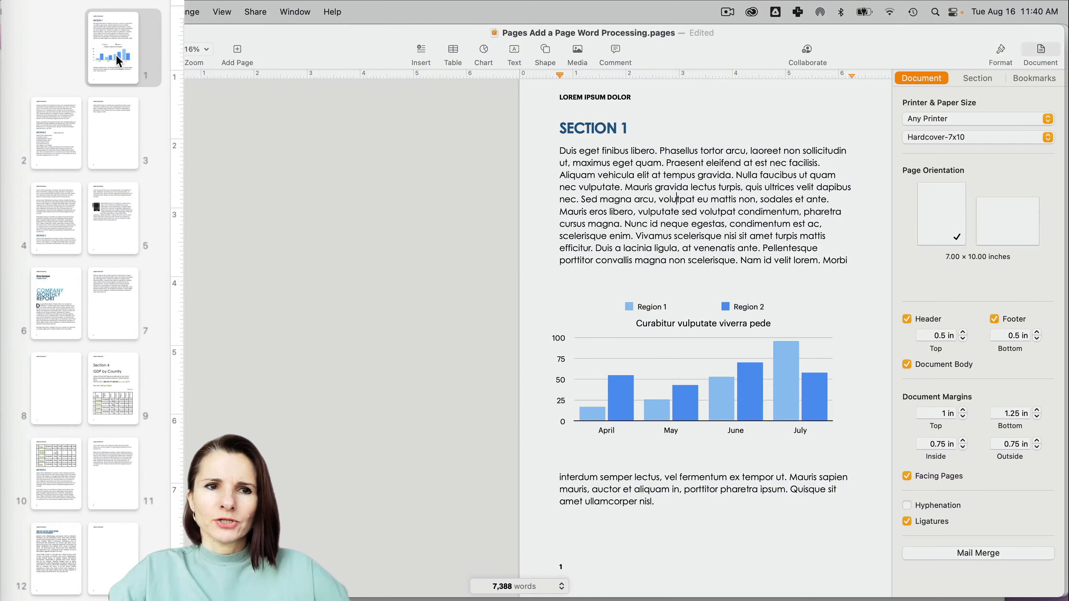
Examine which pages belong to each section of the document by selecting different page thumbnails.
left_click(96, 108)
left_click(102, 130)
left_click(115, 288)
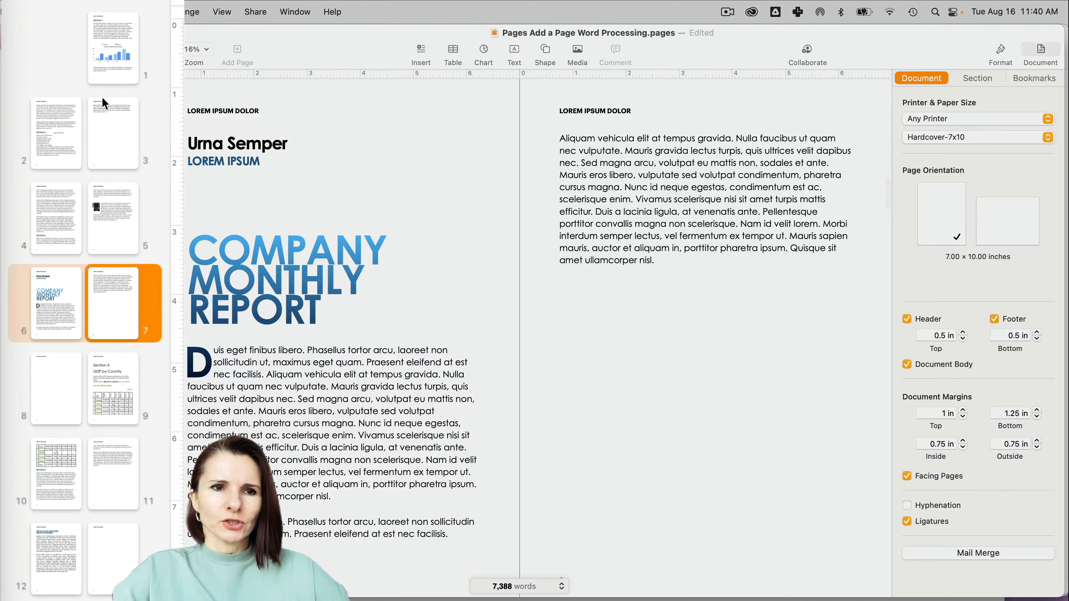
left_click(107, 28)
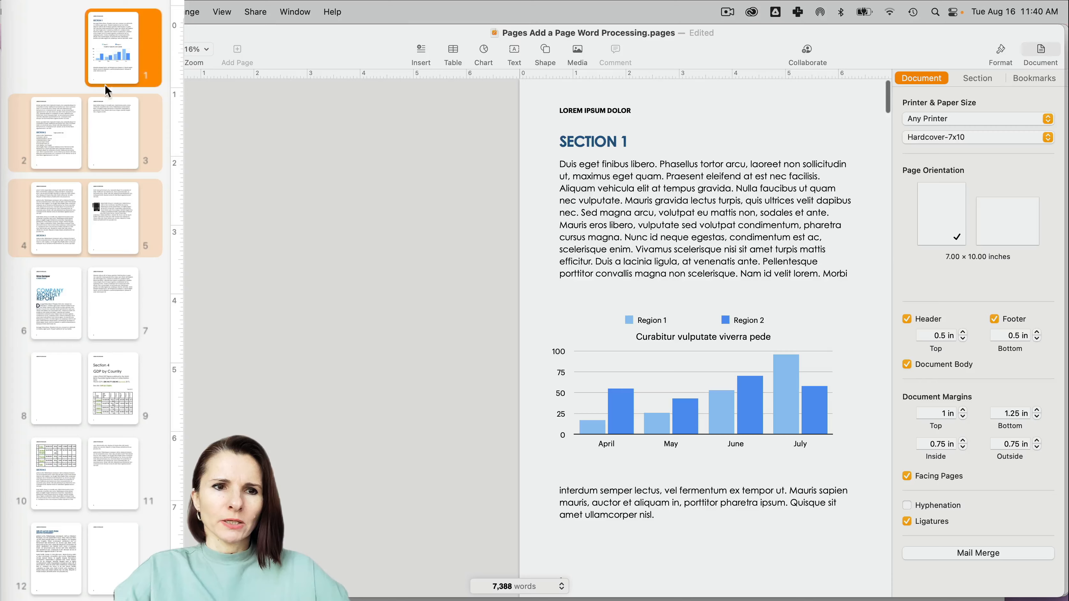
left_click(99, 334)
left_click(99, 409)
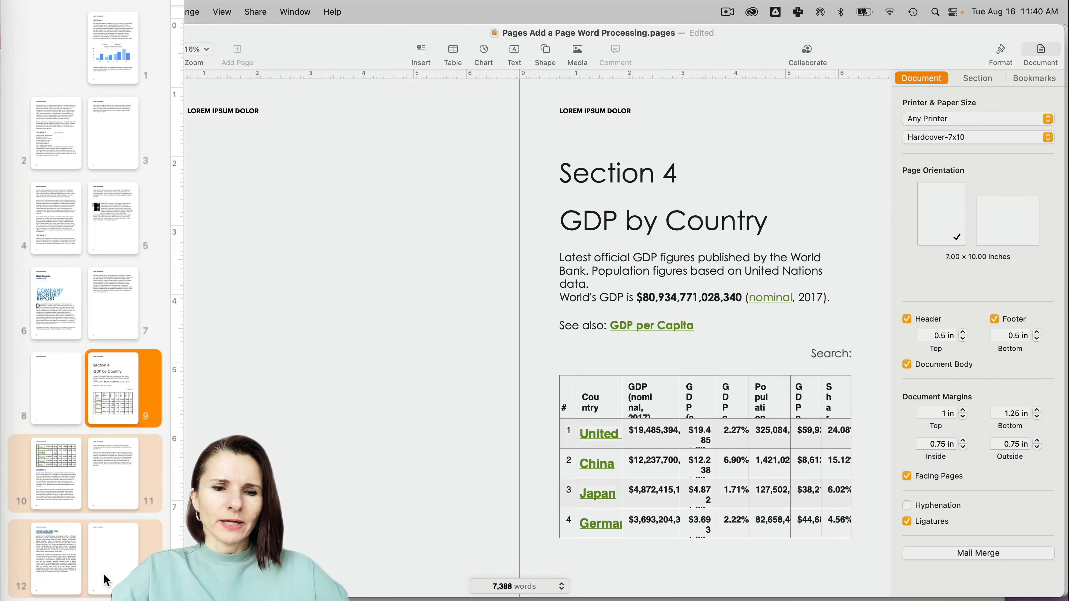
scroll(103, 574, "down", 3)
left_click(107, 533)
scroll(107, 532, "down", 3)
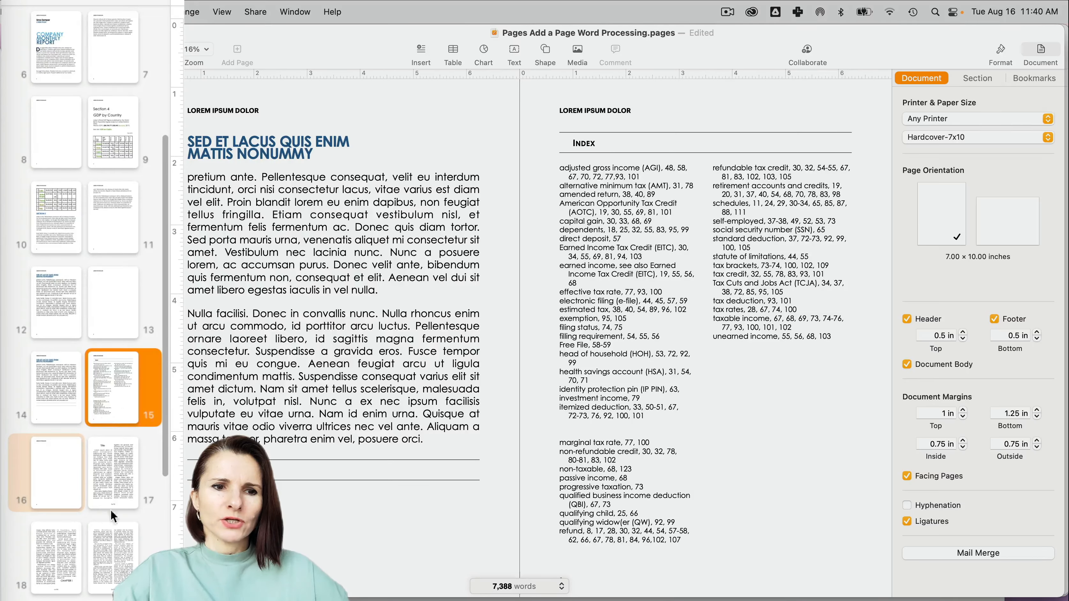
left_click(124, 475)
scroll(115, 544, "down", 5)
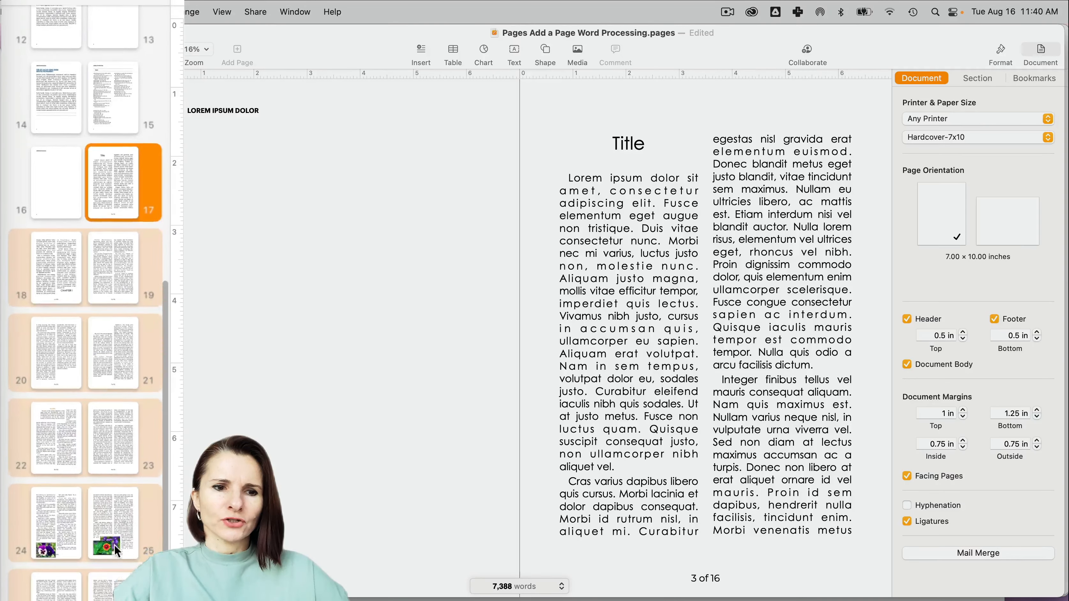
scroll(115, 545, "up", 10)
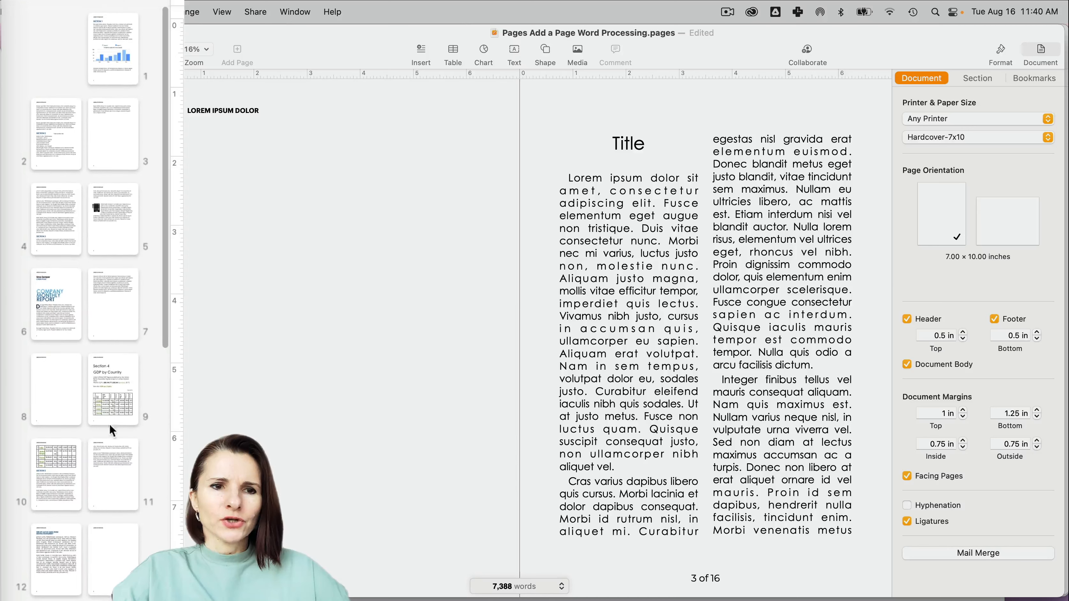
left_click(115, 137)
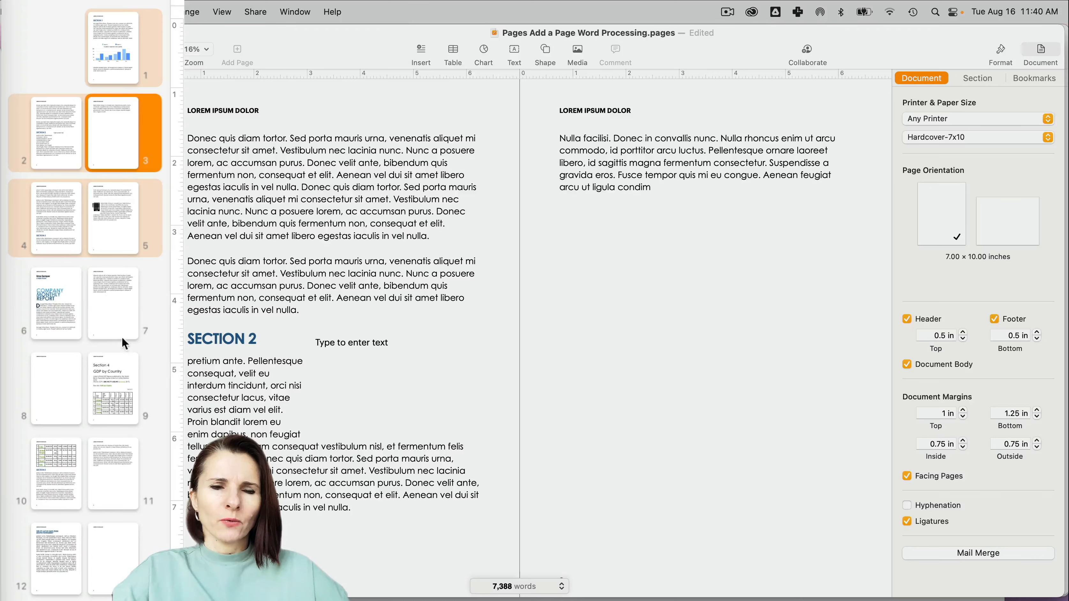
left_click(61, 294)
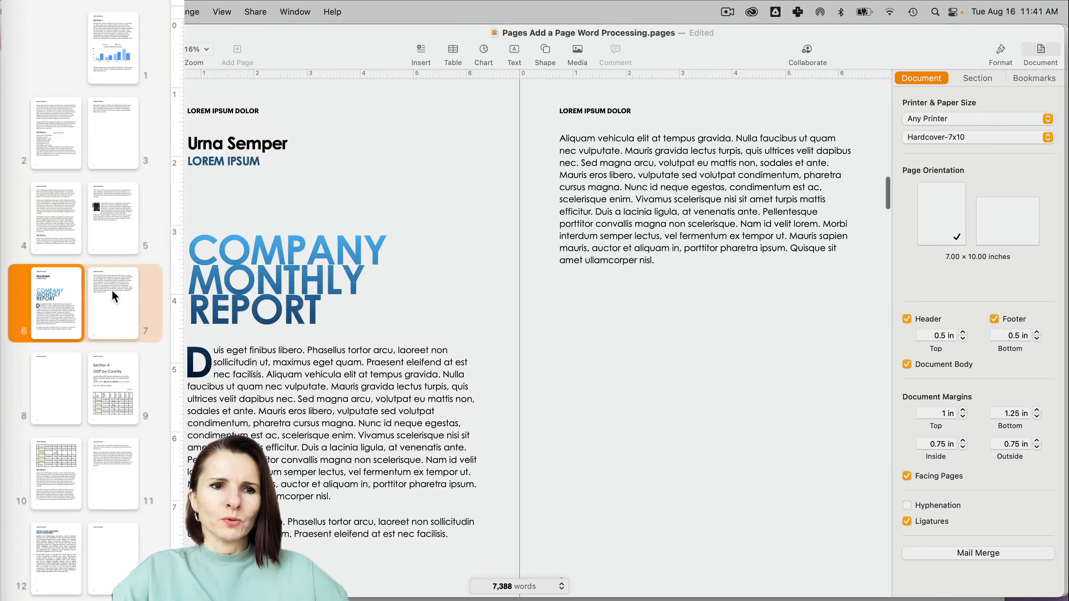
Insert a section break below the last paragraph on page 5.
left_click(115, 219)
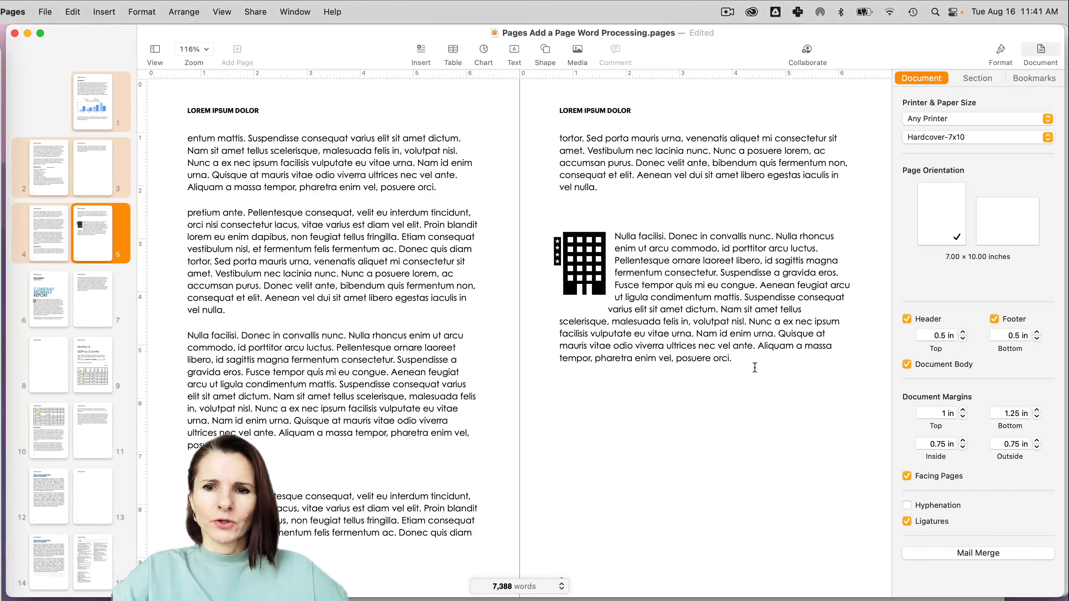
left_click(754, 368)
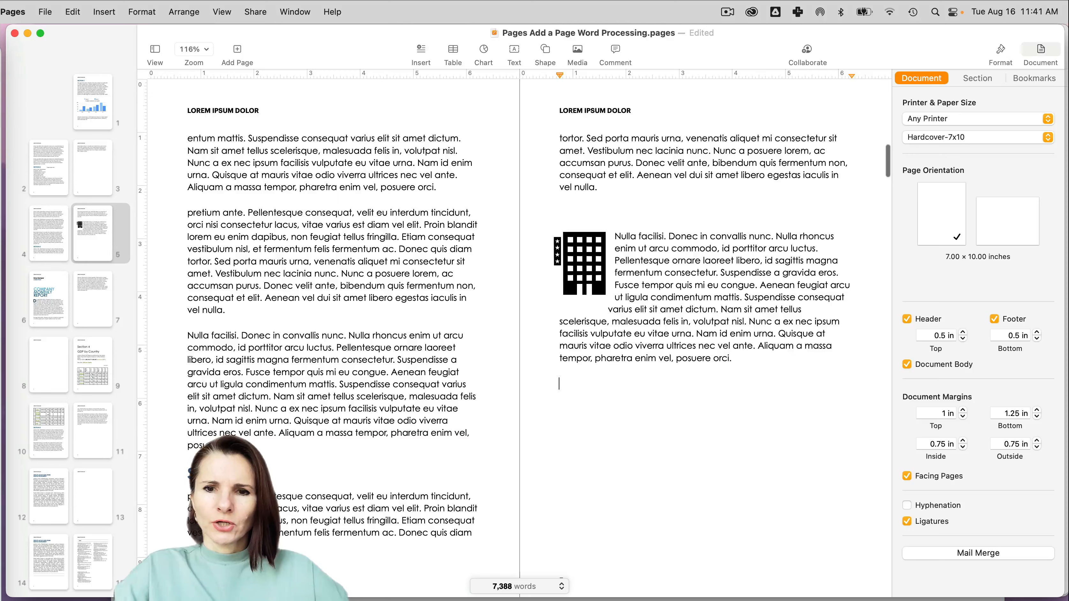
left_click(145, 17)
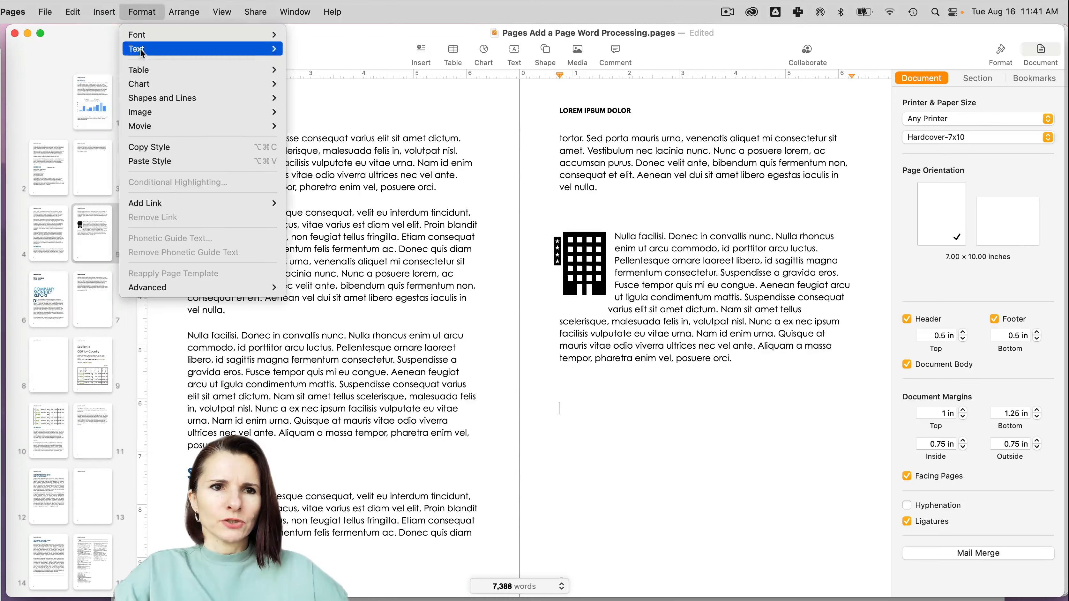
mouse_move(102, 13)
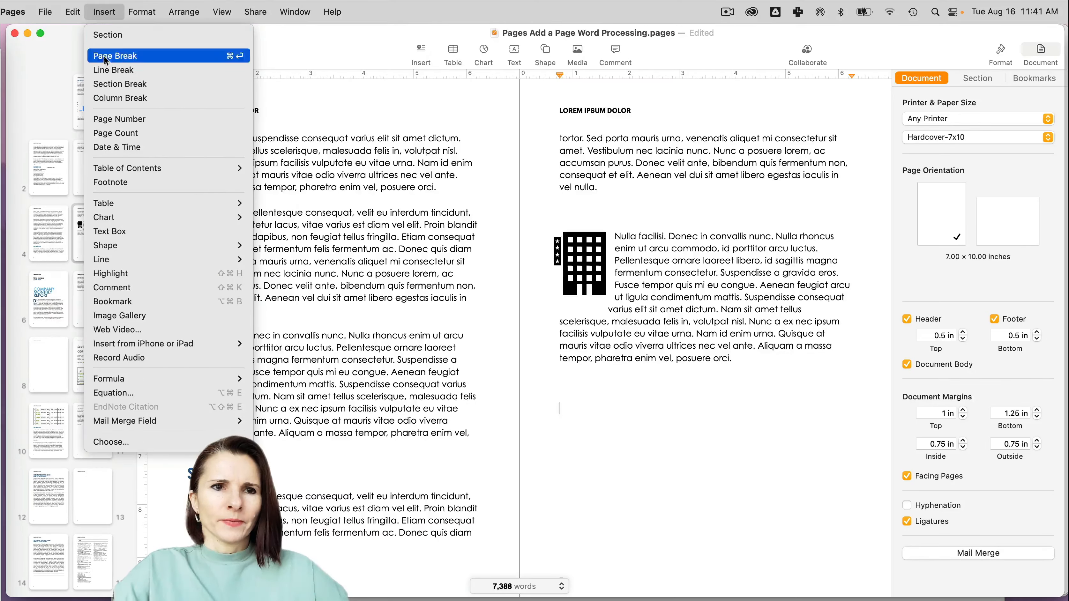
left_click(110, 84)
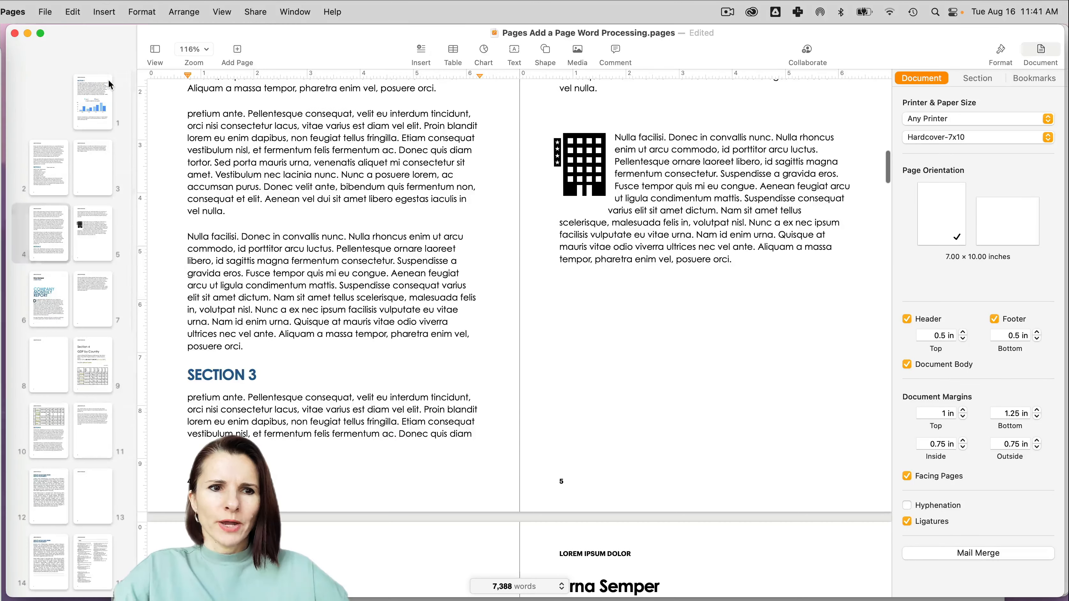
Check the section grouping around pages 5, 6 and 7 in the page thumbnails.
left_click(102, 235)
left_click(52, 297)
left_click(101, 240)
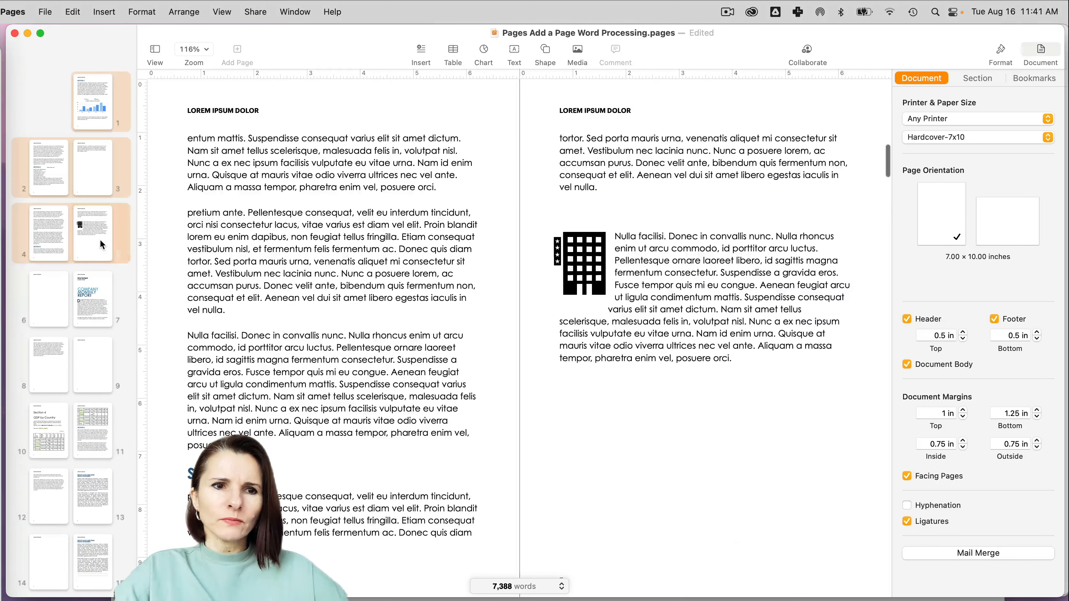
left_click(97, 317)
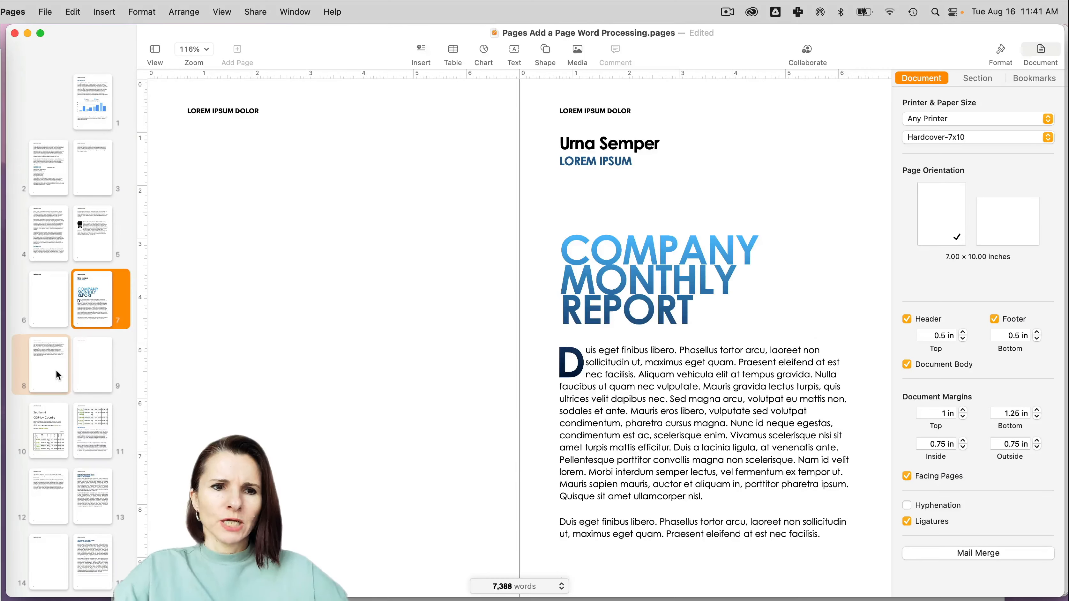
left_click(96, 248)
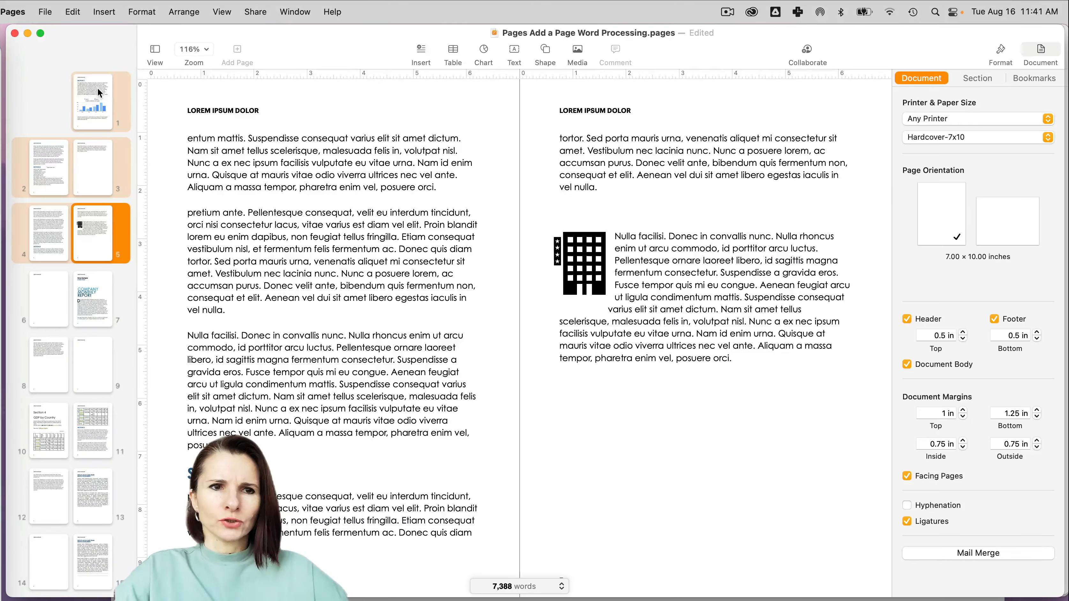
left_click(59, 295)
left_click(91, 236)
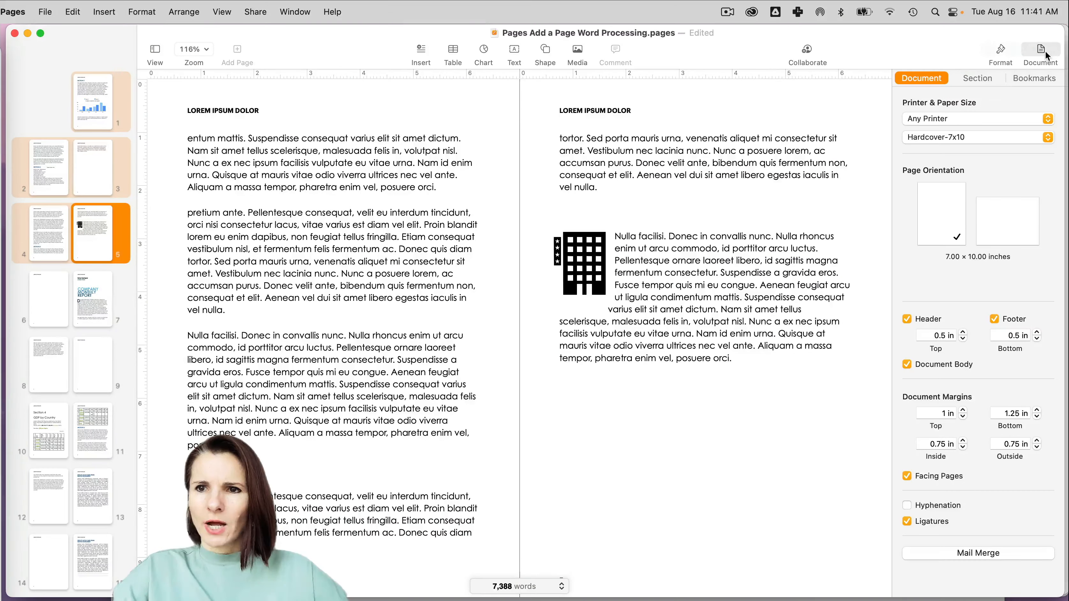
Apply a light gray color fill to the background of the section containing pages 1 to 5.
left_click(964, 76)
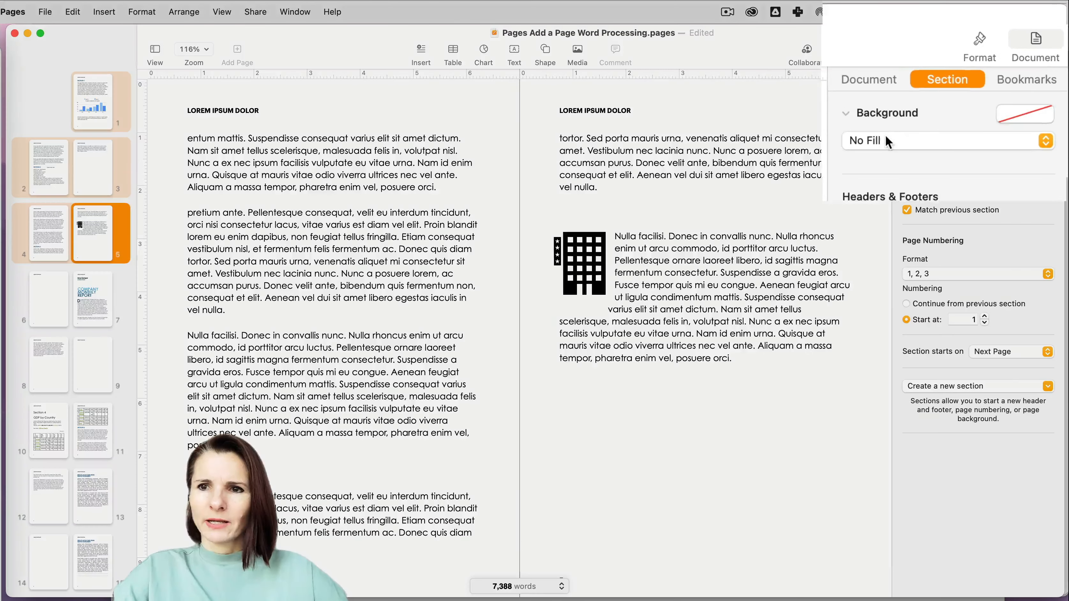
left_click(933, 121)
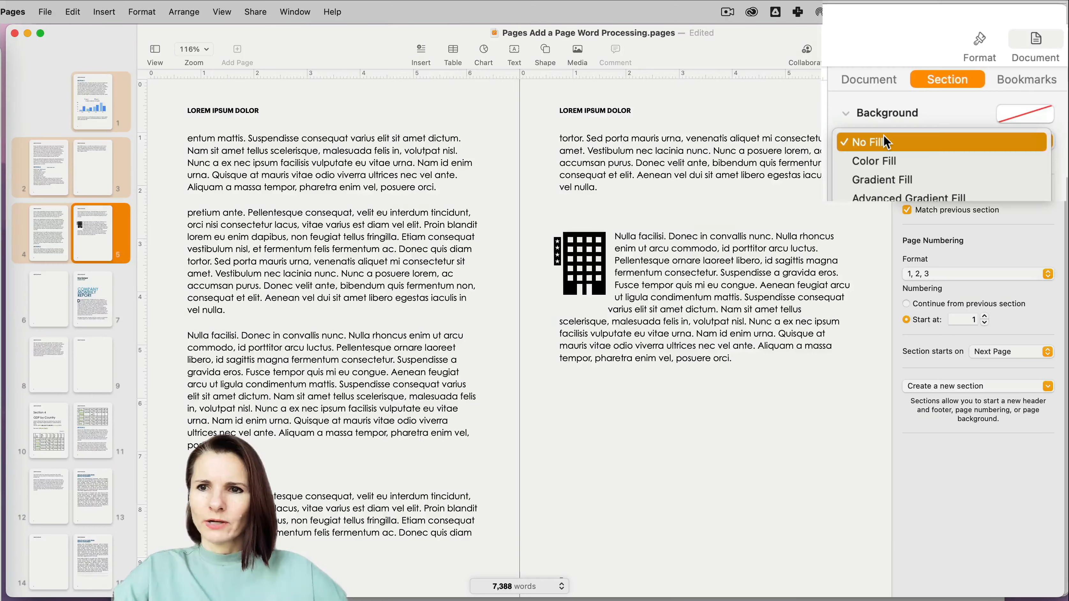
left_click(881, 157)
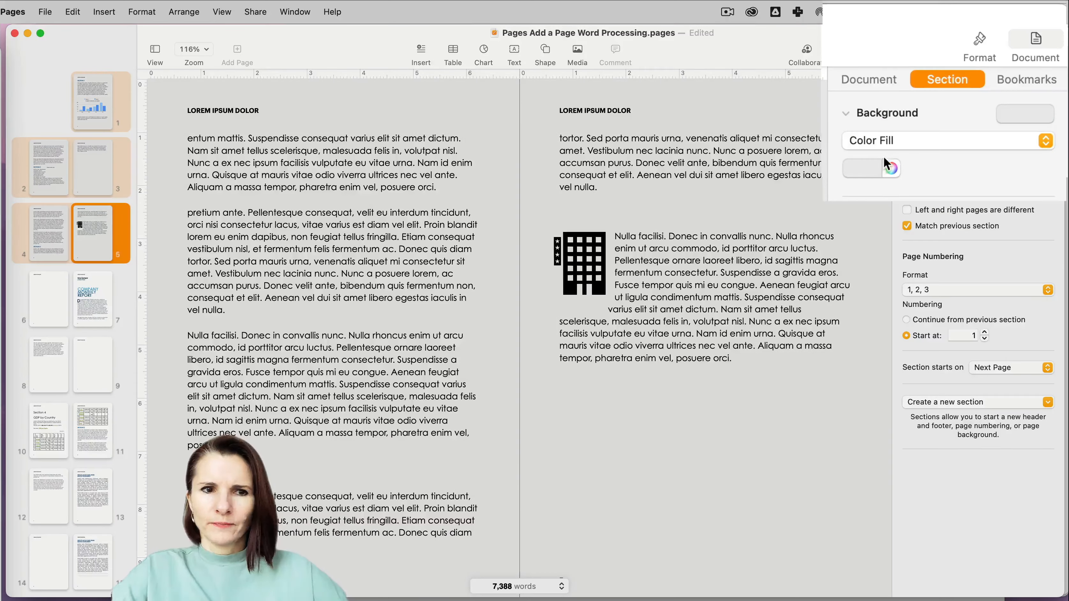
scroll(732, 277, "down", 10)
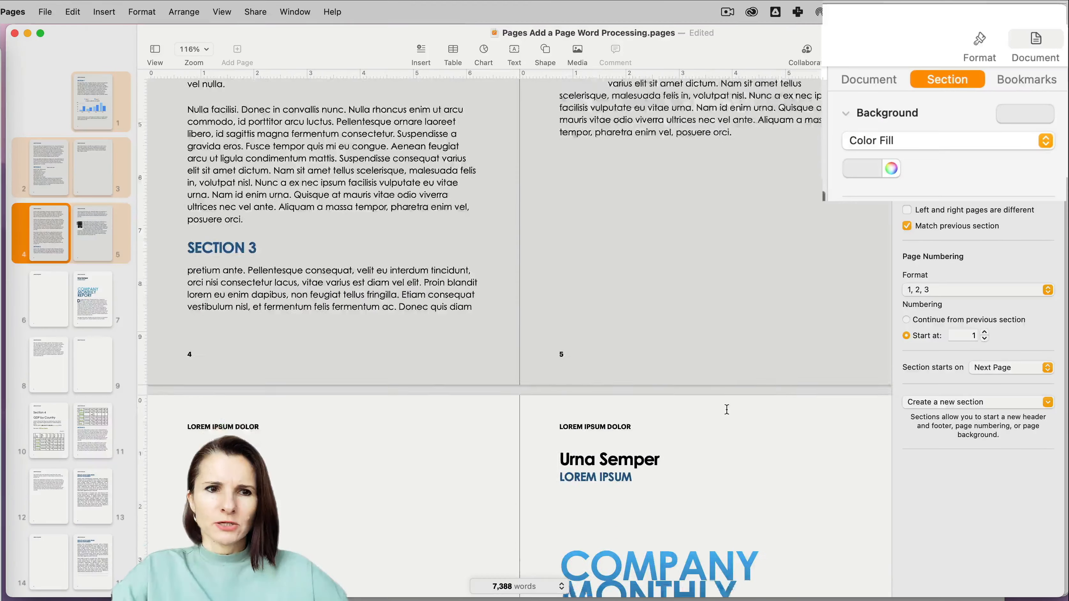
scroll(605, 450, "down", 5)
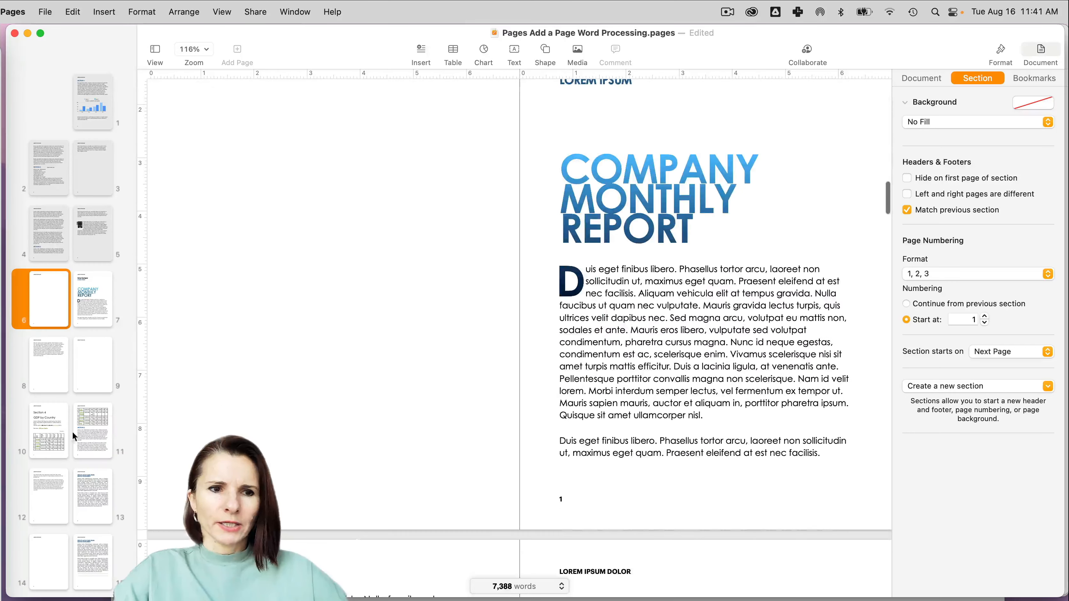
Delete the blank page 9 together with the section that contains it.
left_click(91, 356)
scroll(91, 356, "down", 4)
left_click(91, 353)
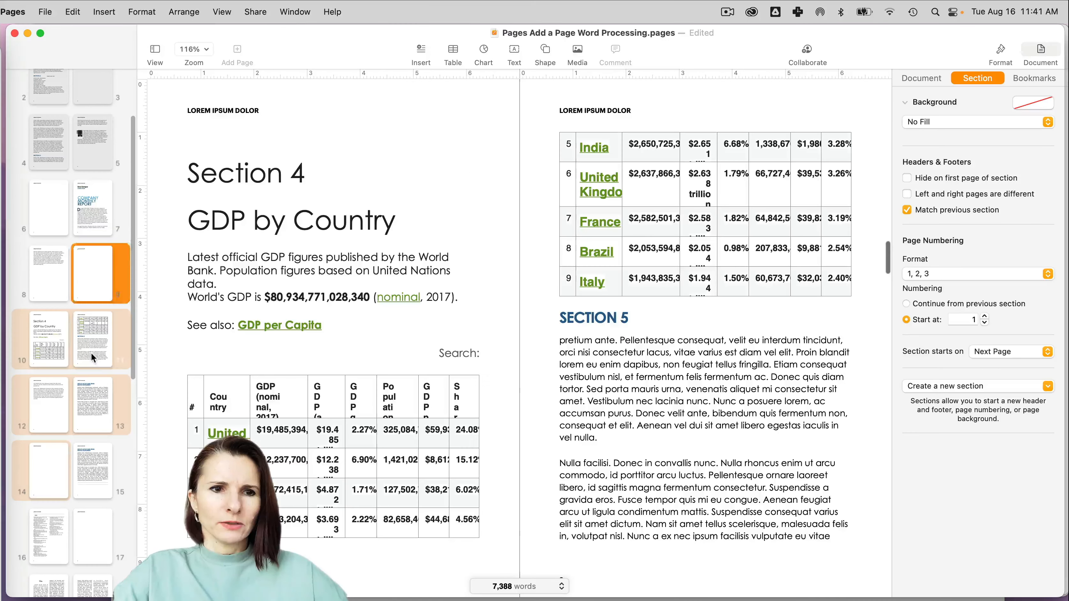
left_click(93, 270)
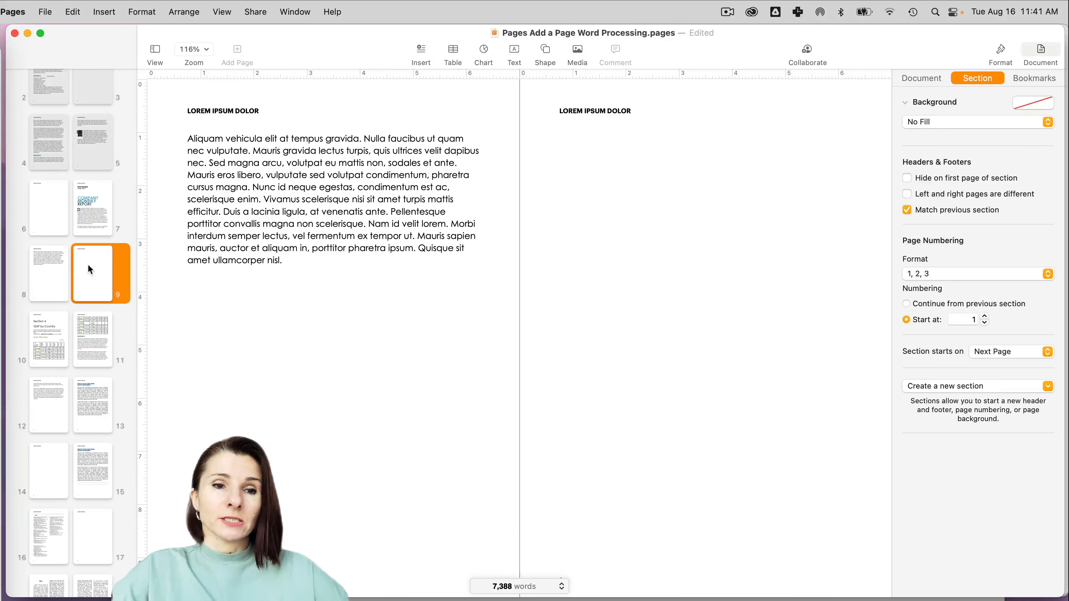
key("Delete")
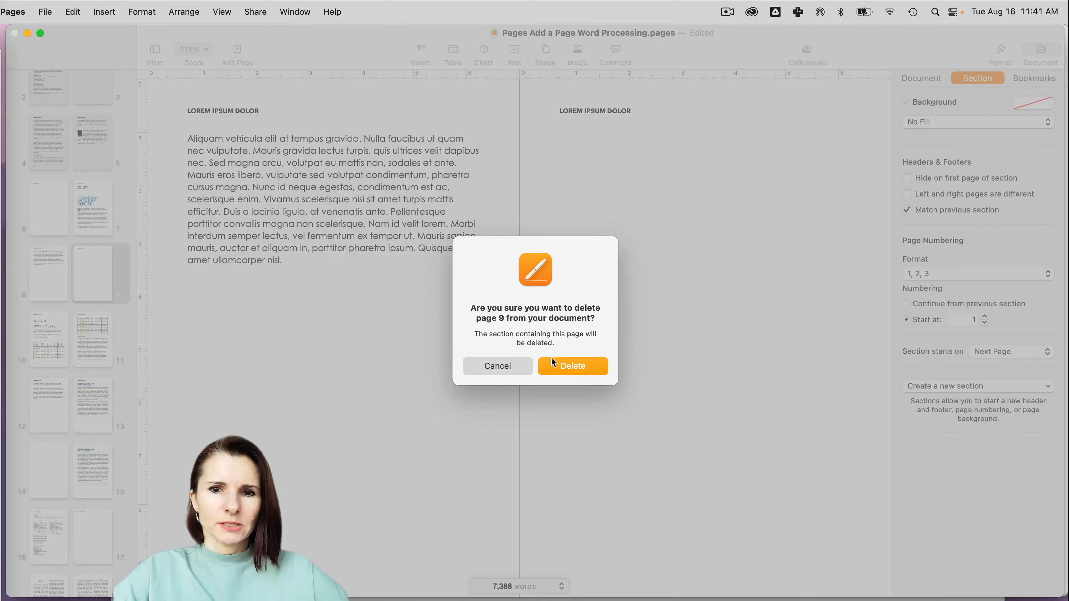
left_click(564, 365)
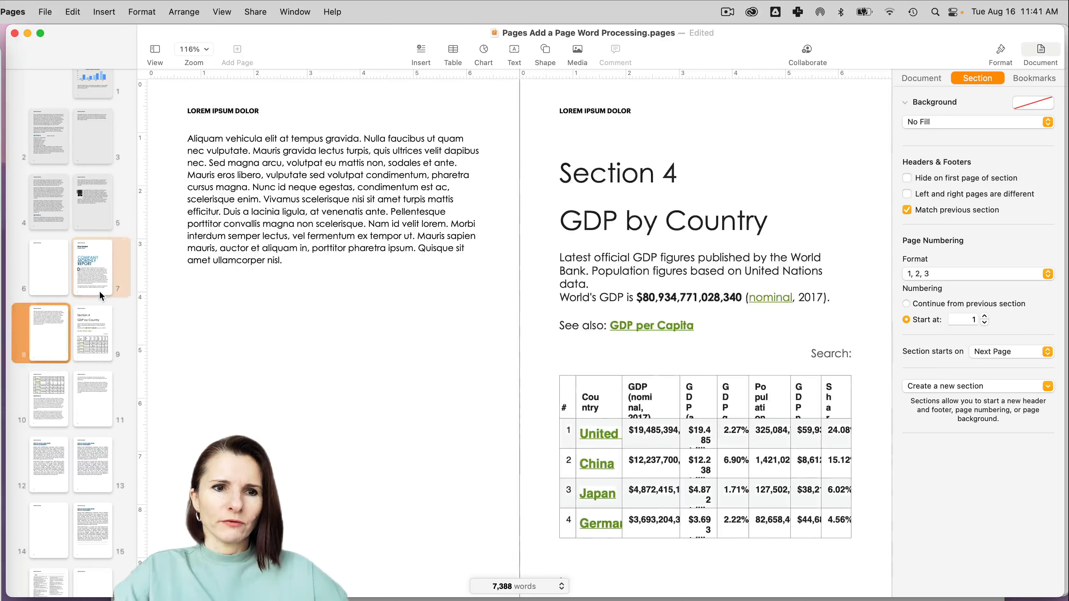
Give the section containing the Company Monthly Report page a Spindrift color fill background at 12% opacity.
left_click(100, 291)
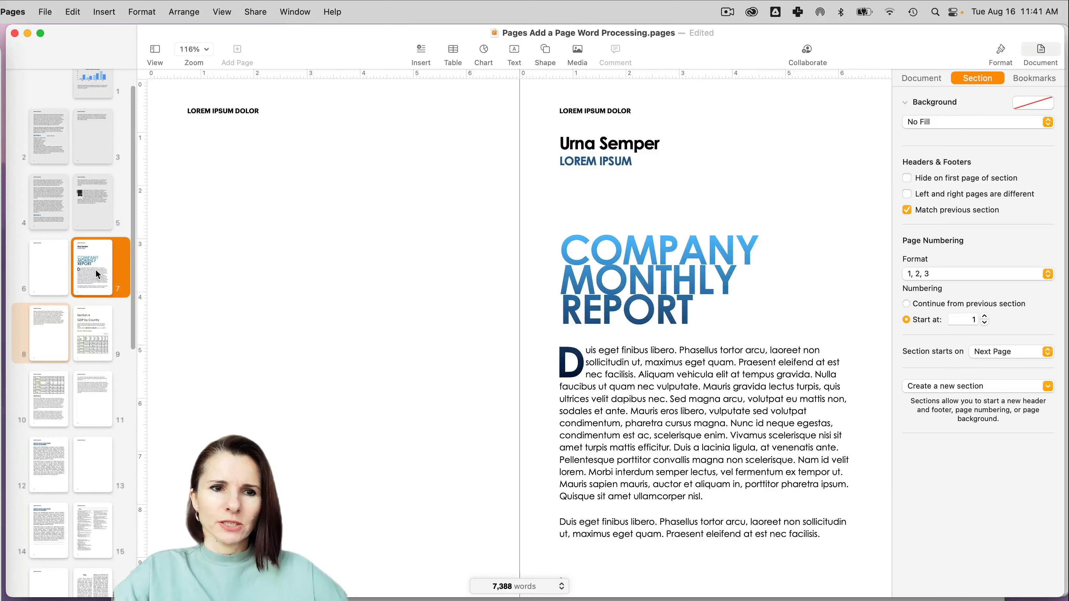
left_click(96, 348)
left_click(94, 278)
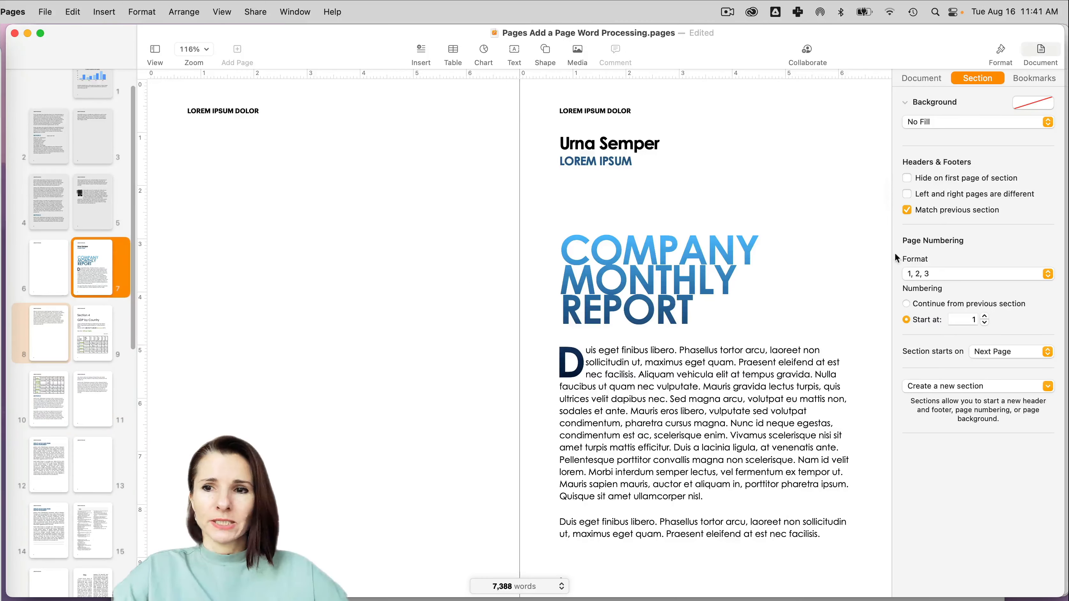
left_click(928, 122)
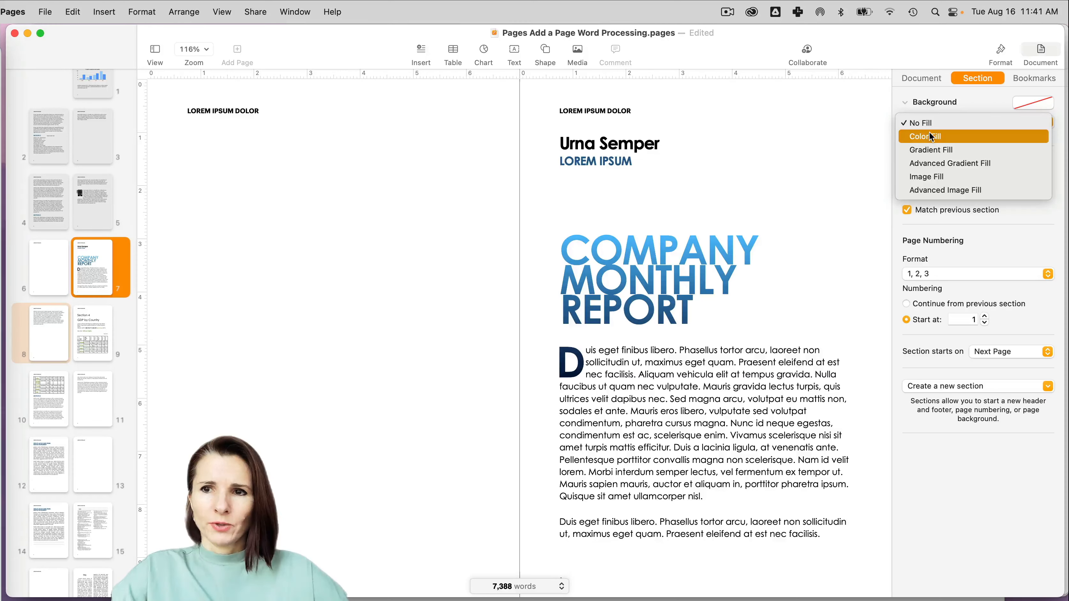
left_click(929, 135)
left_click(939, 143)
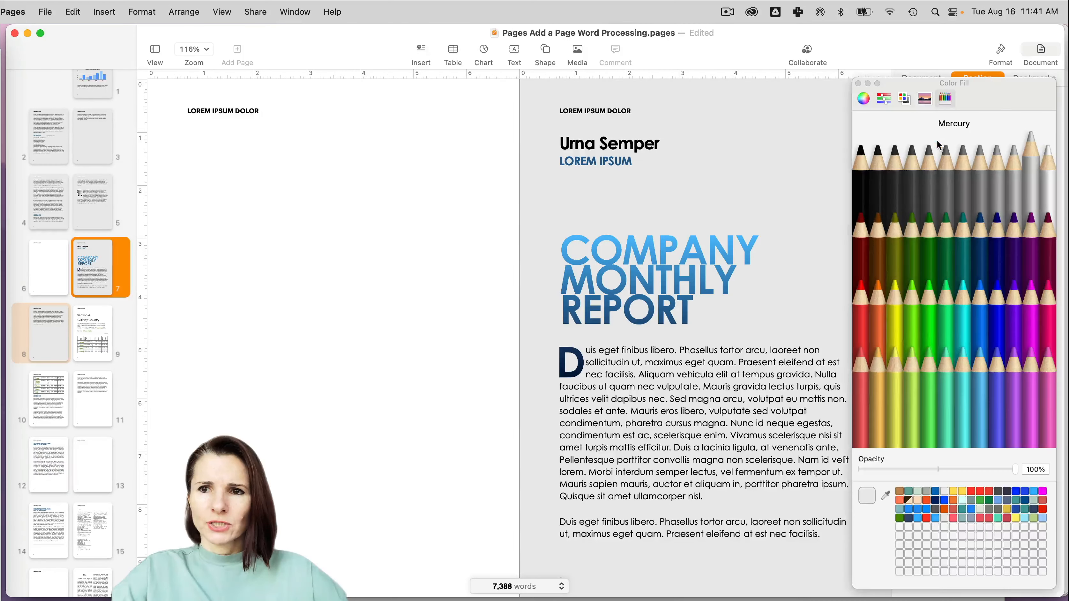
left_click(943, 430)
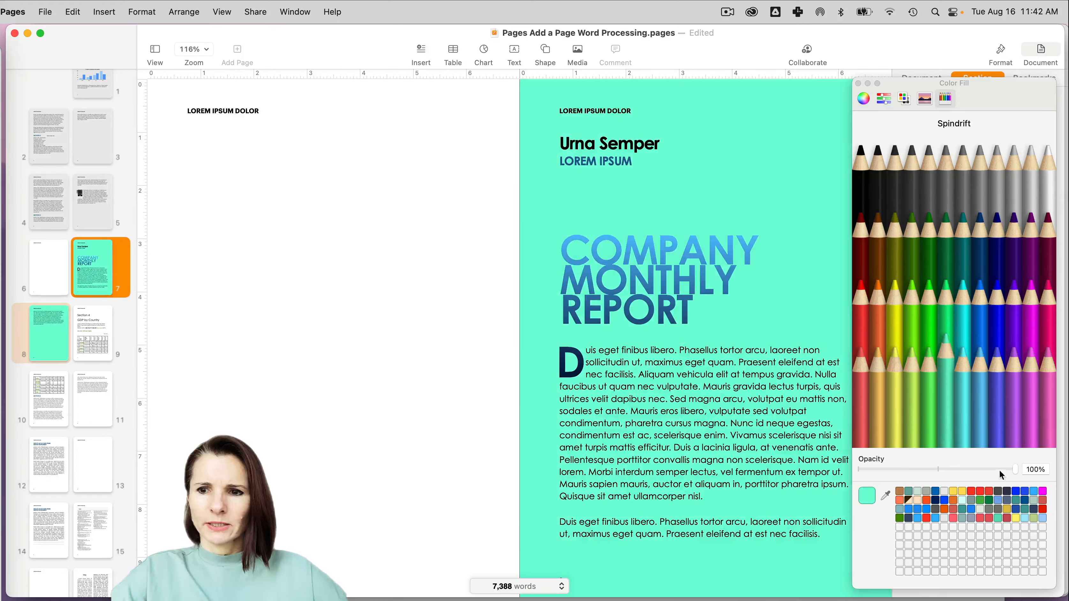
left_click_drag(1017, 469, 882, 474)
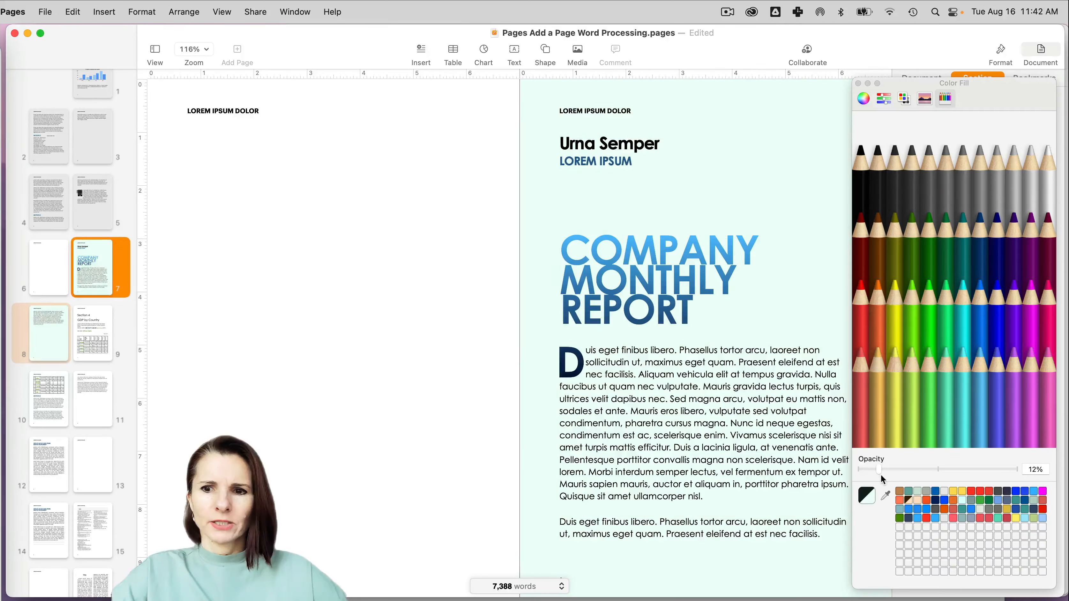
left_click(858, 83)
Give the section starting at the Index page a Banana color fill background and reduce its opacity to a pale tint.
left_click(62, 401)
left_click(89, 412)
scroll(89, 413, "down", 2)
scroll(89, 412, "down", 2)
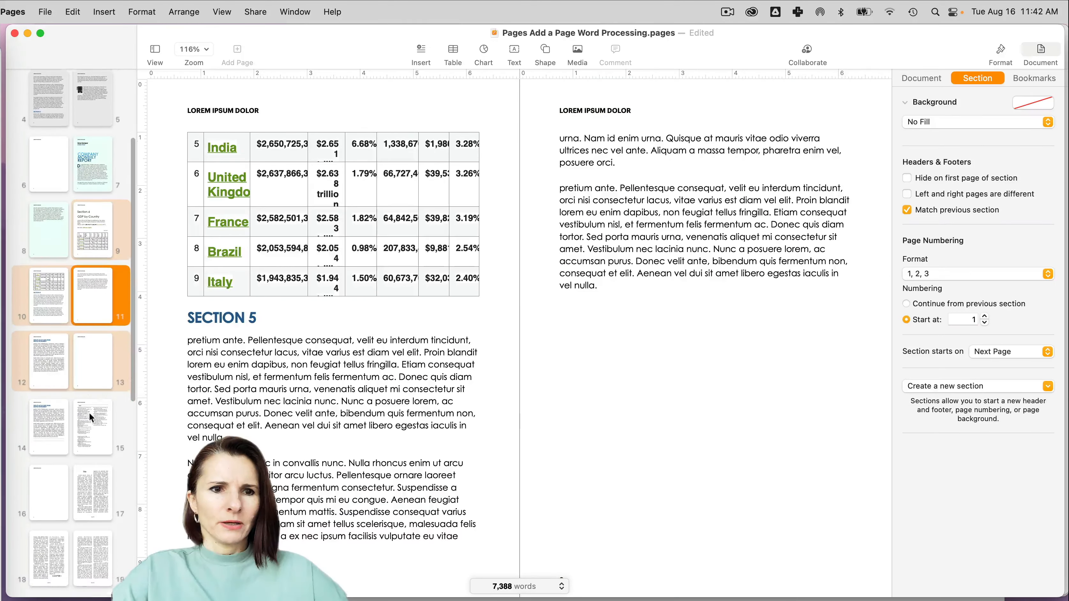
left_click(89, 385)
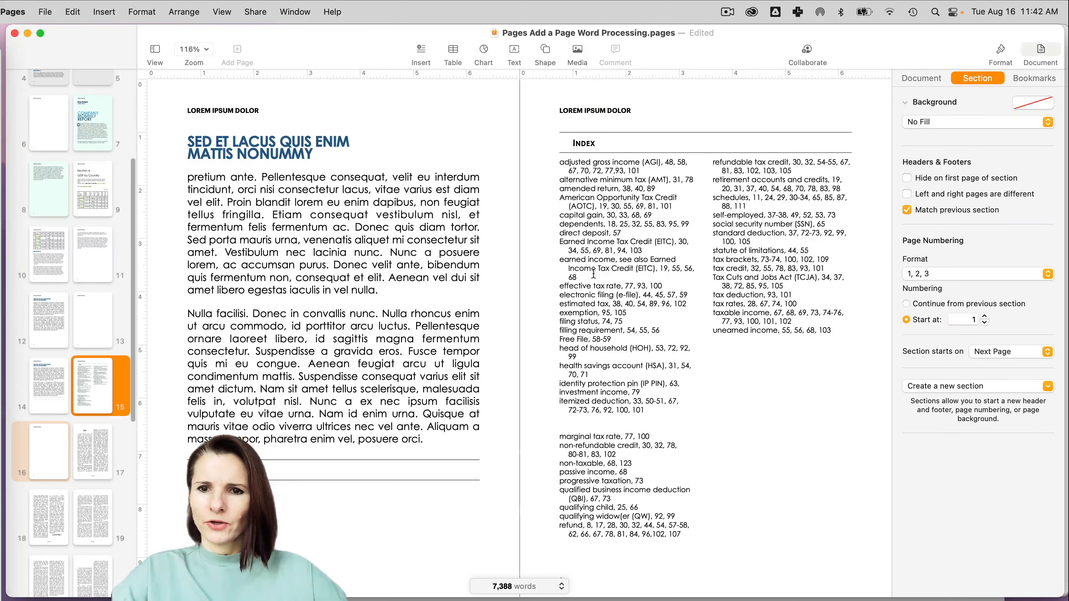
left_click(931, 122)
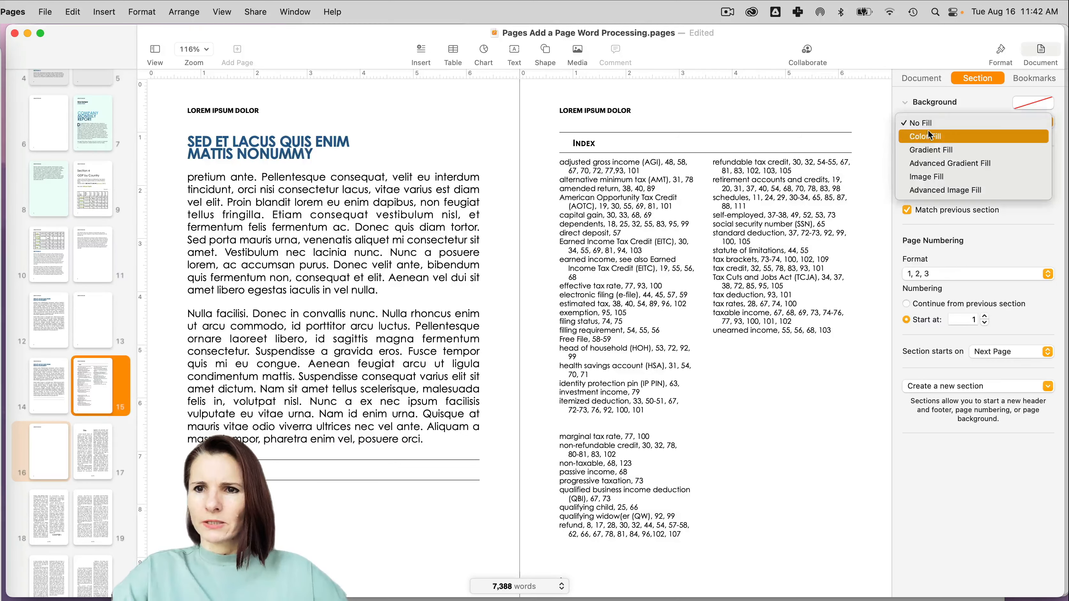
left_click(929, 134)
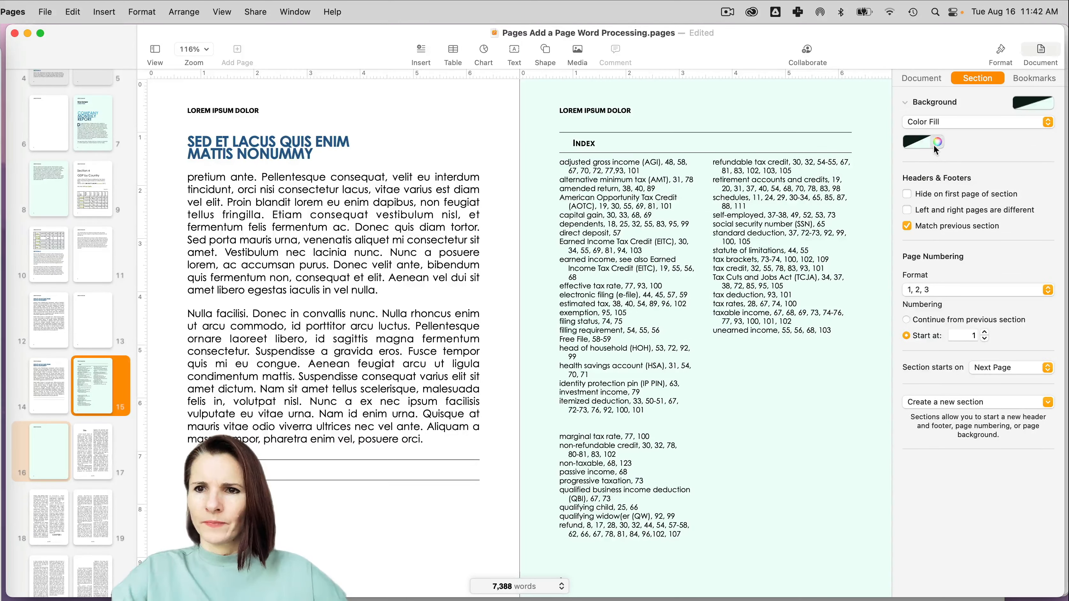
left_click(934, 144)
left_click(891, 441)
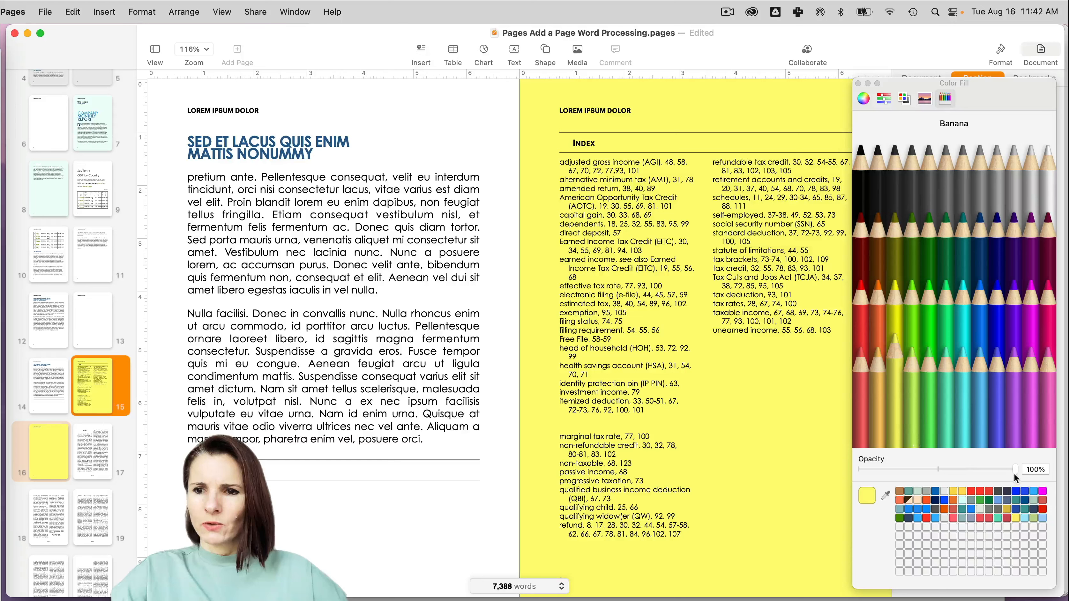
left_click_drag(1014, 471, 891, 468)
left_click(858, 85)
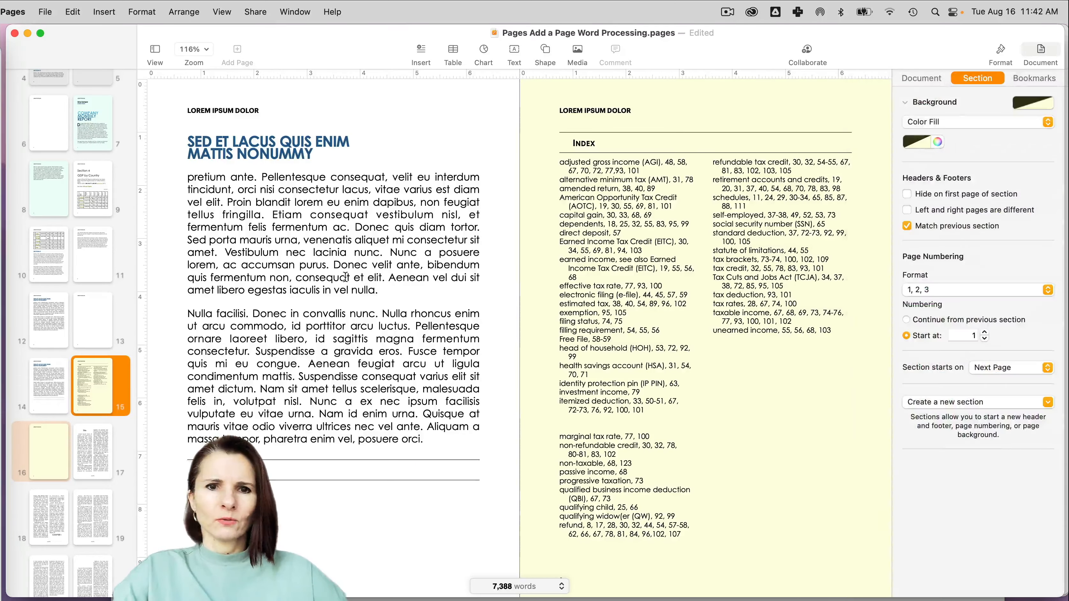
Check the section grouping around pages 13 to 16, including the blank page 13.
scroll(356, 360, "down", 10)
scroll(356, 360, "up", 12)
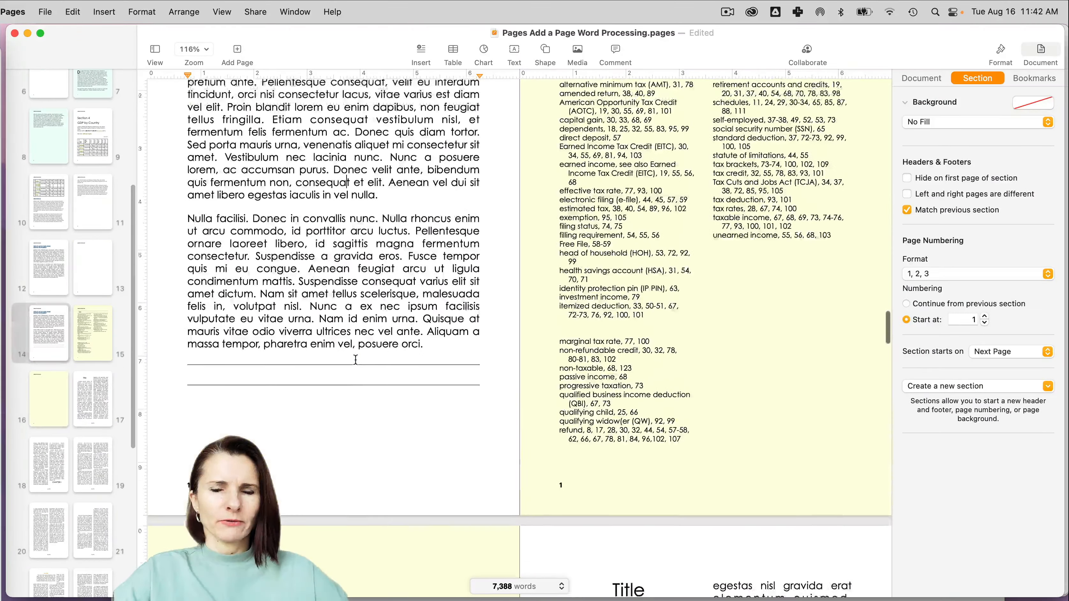
left_click(85, 267)
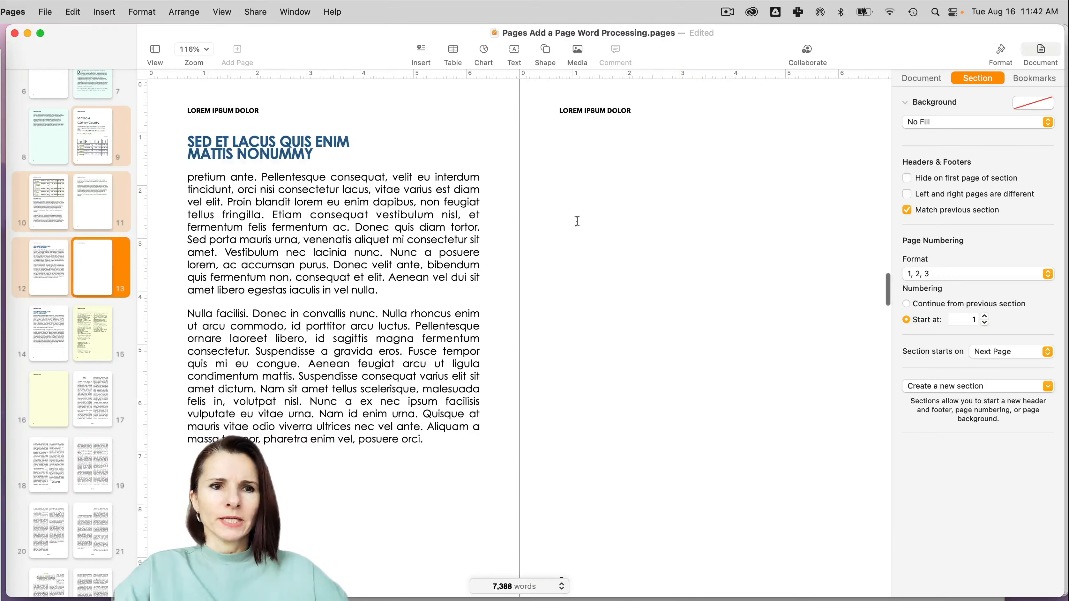
left_click(569, 172)
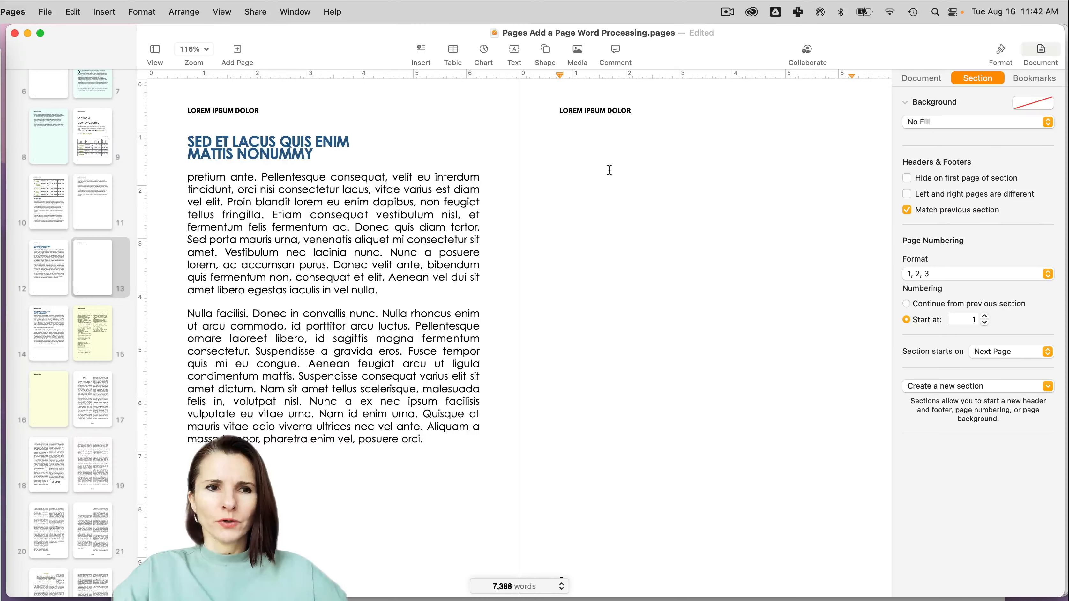
Apply a gradient fill to the background of the blank page 6's section.
scroll(98, 214, "up", 3)
left_click(51, 188)
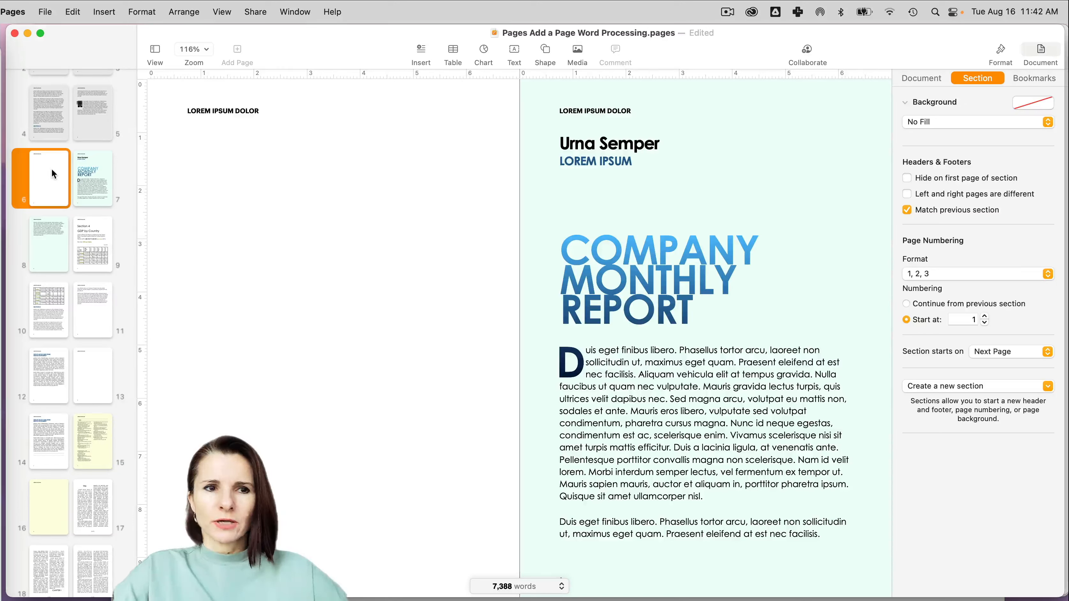
scroll(52, 169, "up", 2)
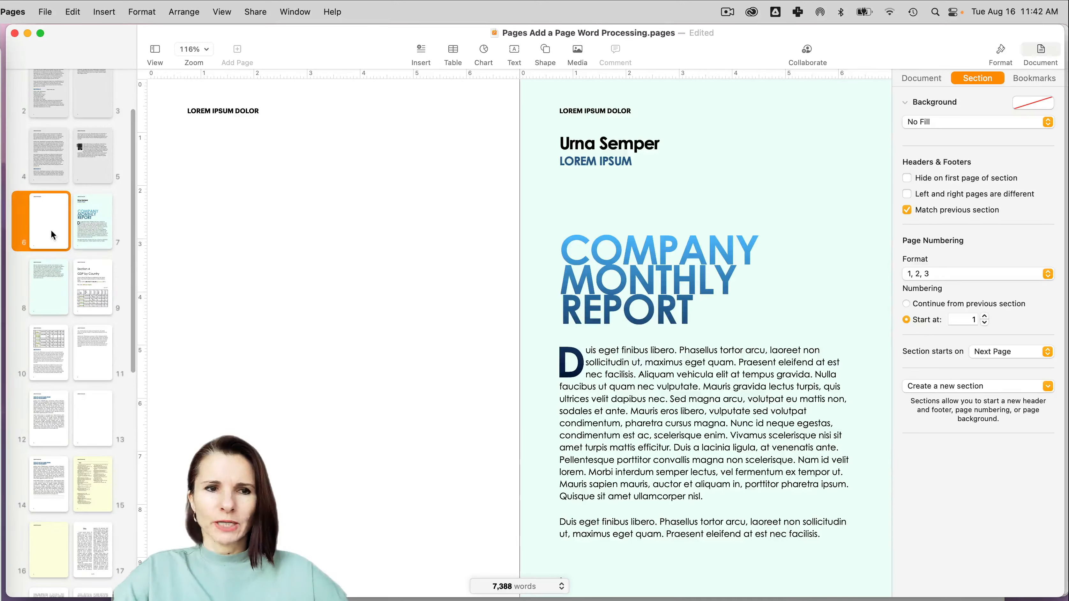
left_click(441, 160)
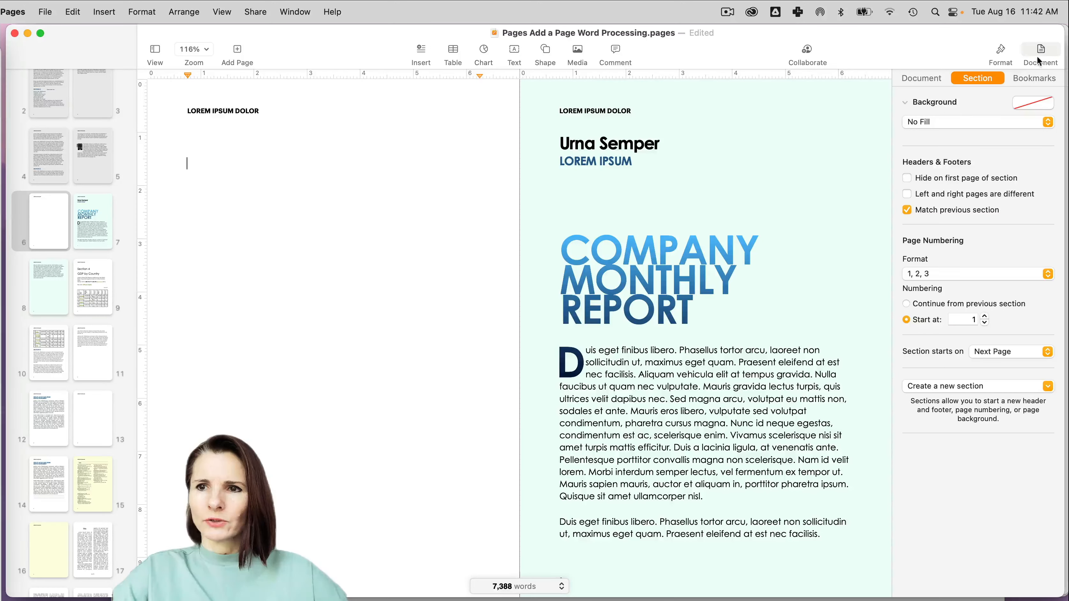
left_click(928, 119)
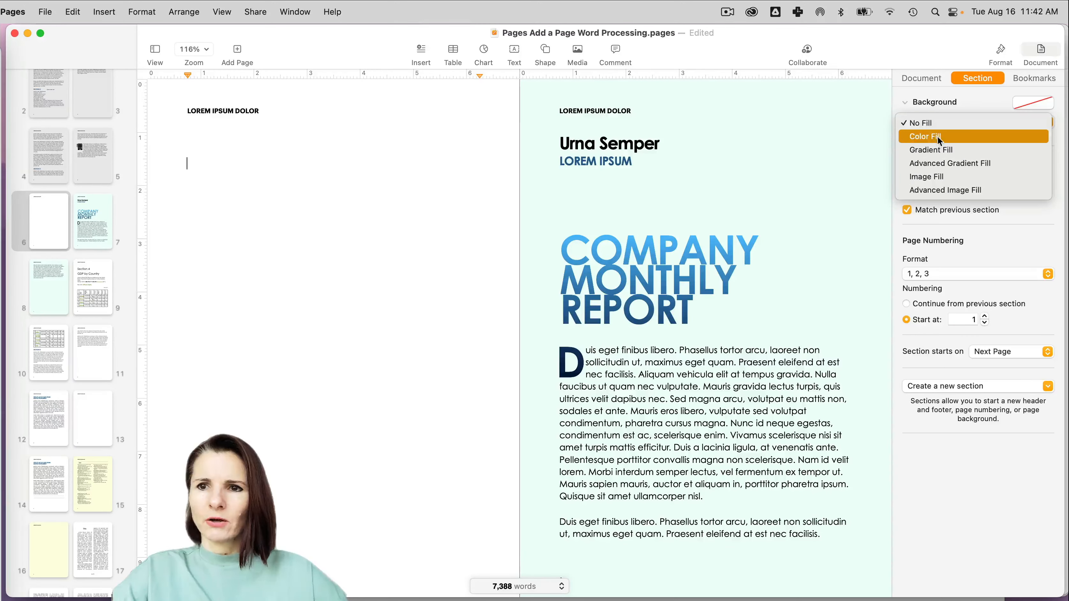
left_click(945, 150)
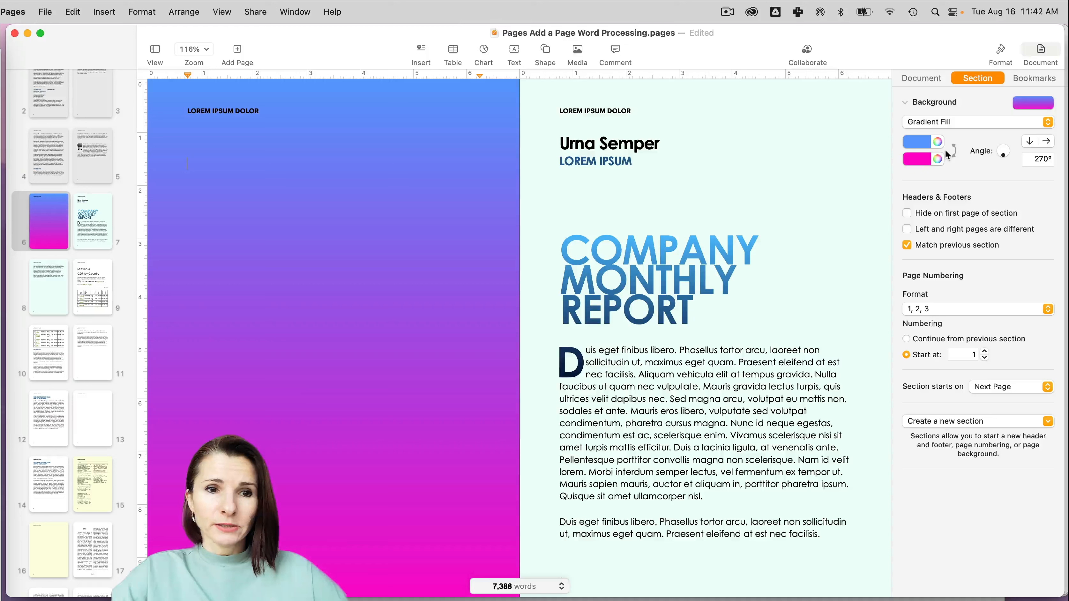
Set the opacity of page 6's first gradient color to 5% and its second gradient color to 16%.
left_click(938, 142)
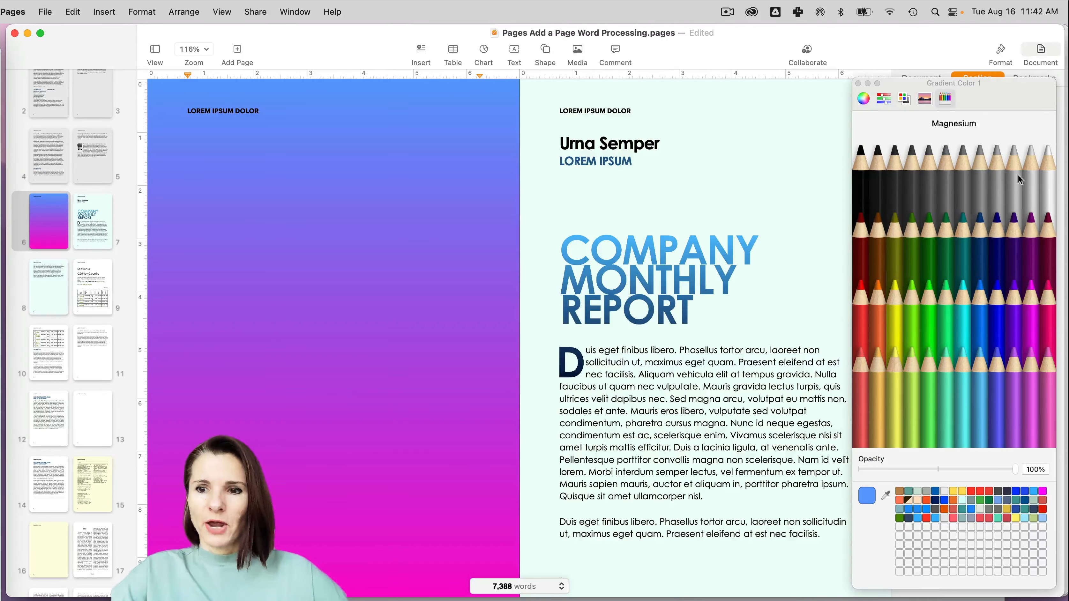
left_click_drag(1009, 470, 868, 470)
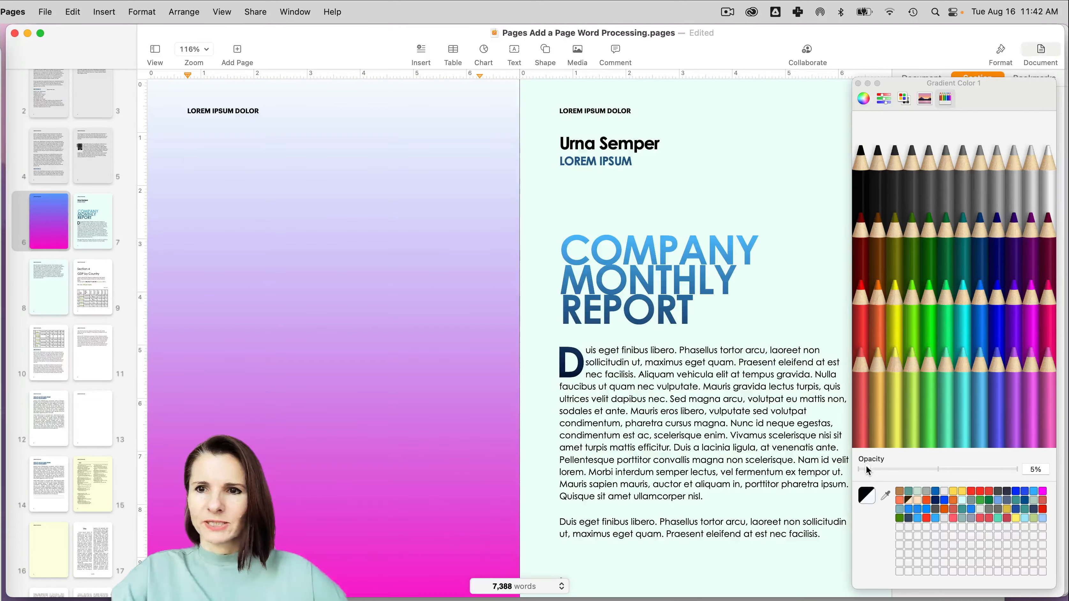
left_click(858, 83)
left_click(935, 159)
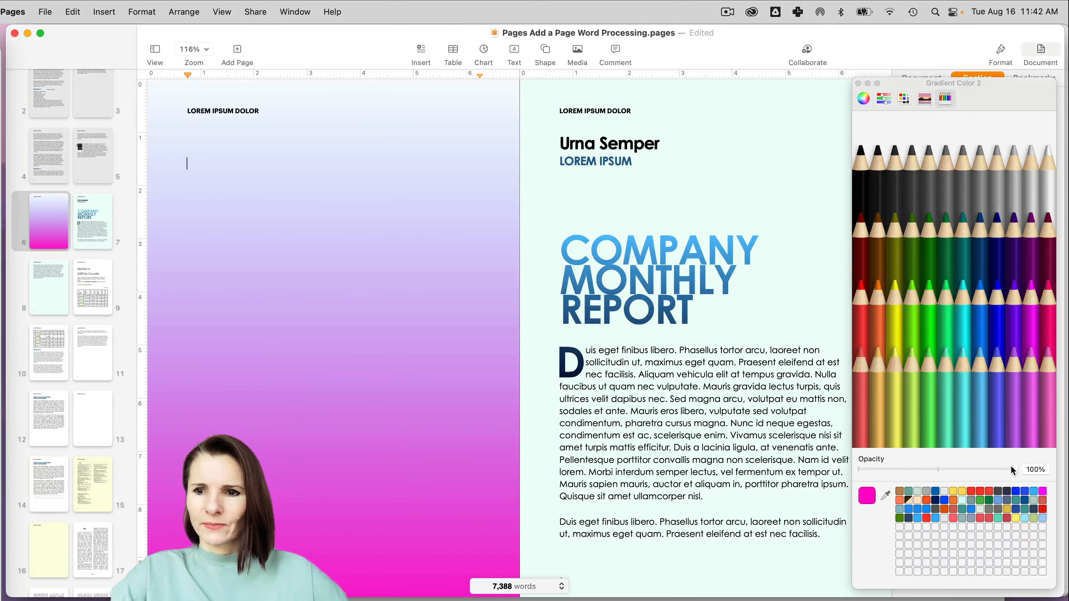
left_click_drag(1015, 468, 884, 471)
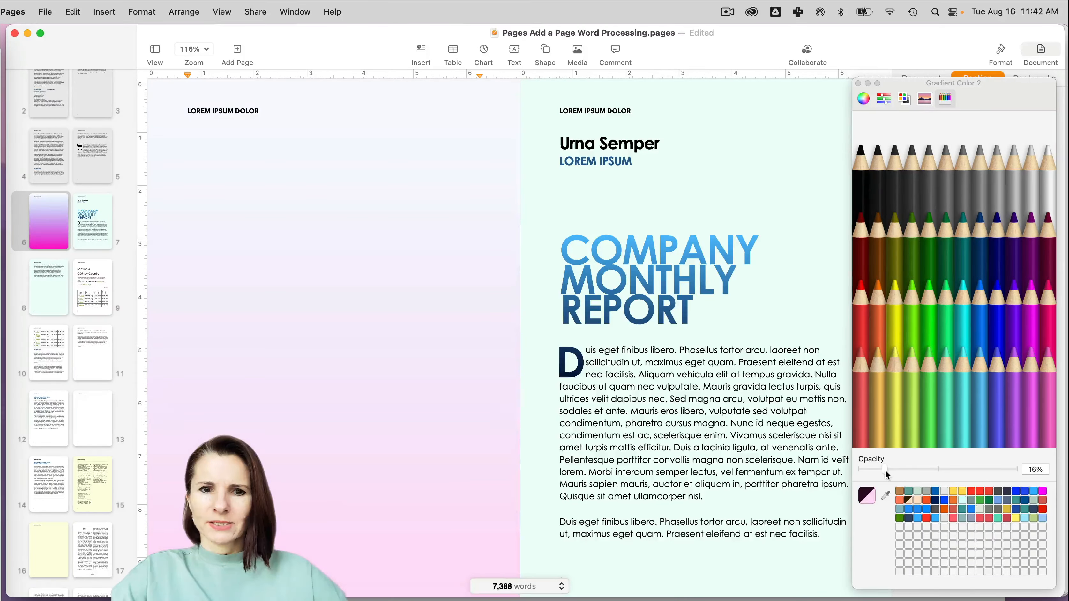
left_click(858, 83)
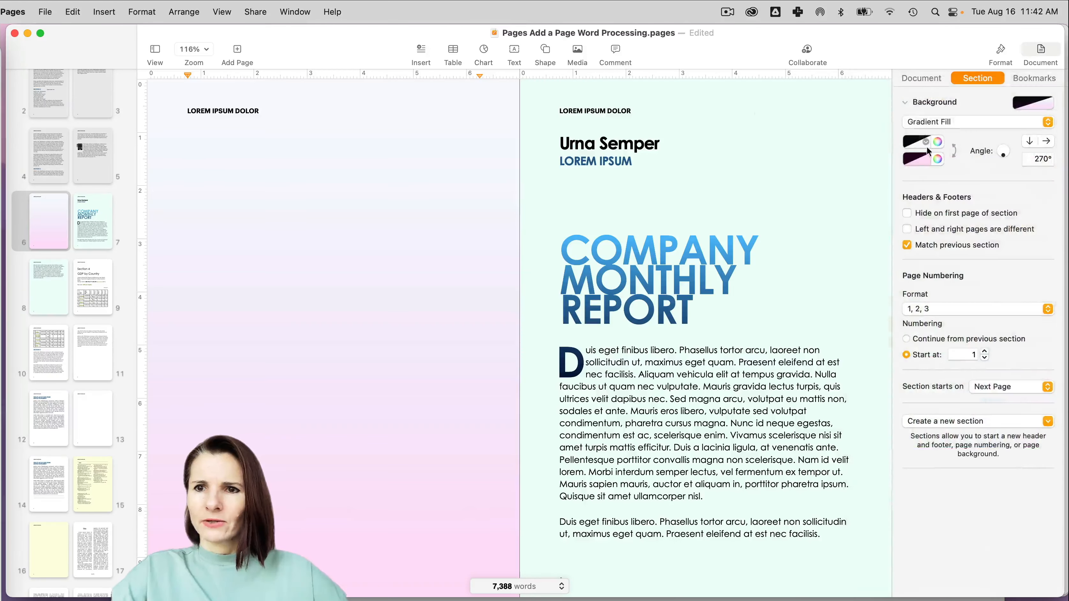
Change page 6's background to an advanced gradient fill and set the gradient angle to 63.4°.
left_click(938, 120)
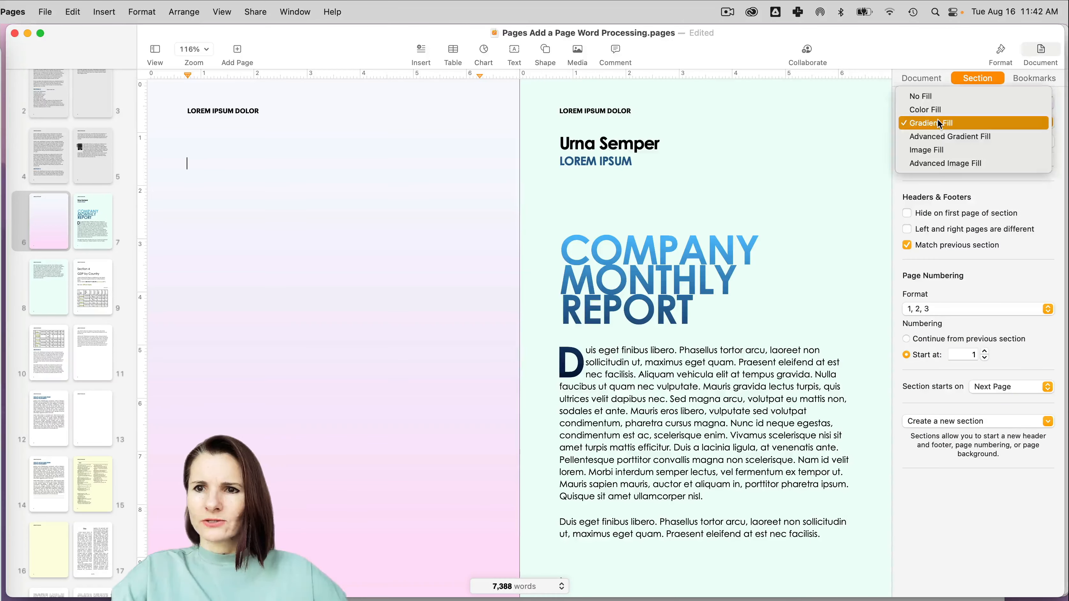
left_click(950, 135)
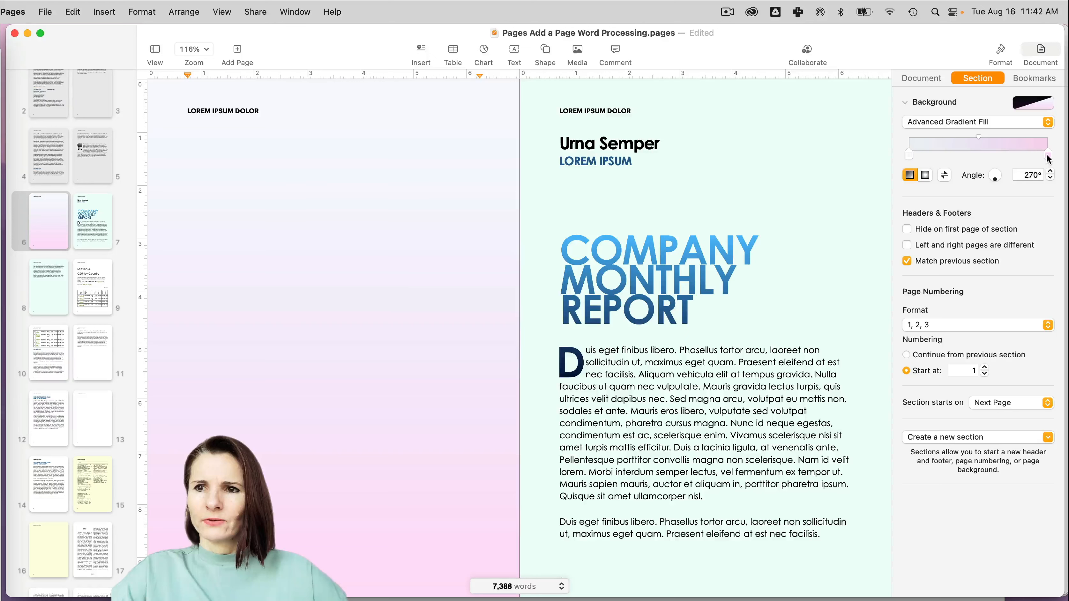
mouse_move(1048, 155)
left_mouse_down()
mouse_move(985, 154)
mouse_move(1040, 155)
mouse_move(998, 172)
left_mouse_up()
Apply an image fill to page 6's background using the flower photograph JPEG numbered 020.
left_click(949, 122)
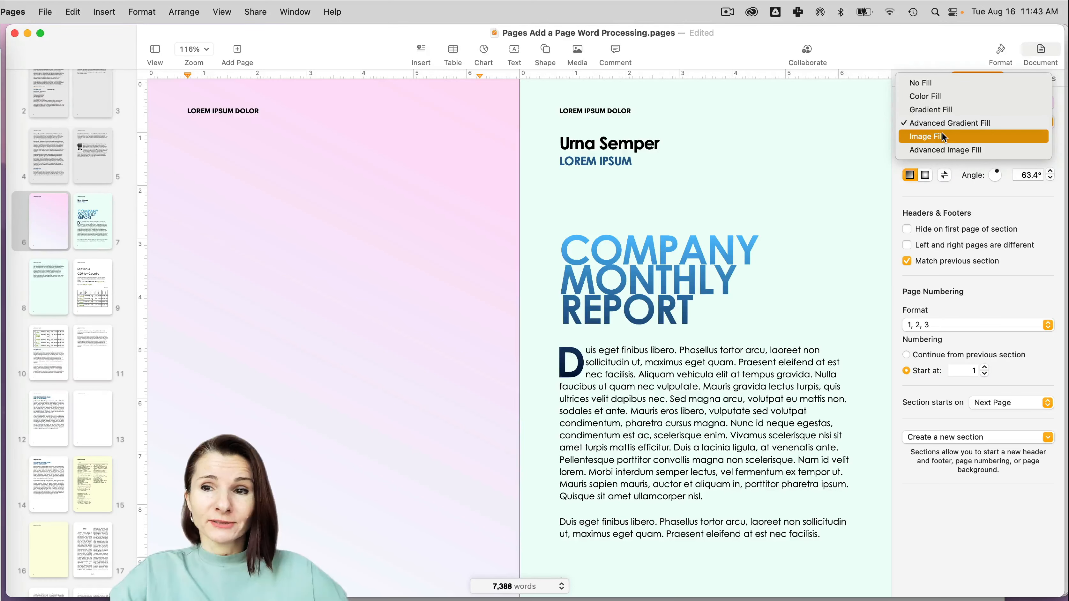
left_click(942, 136)
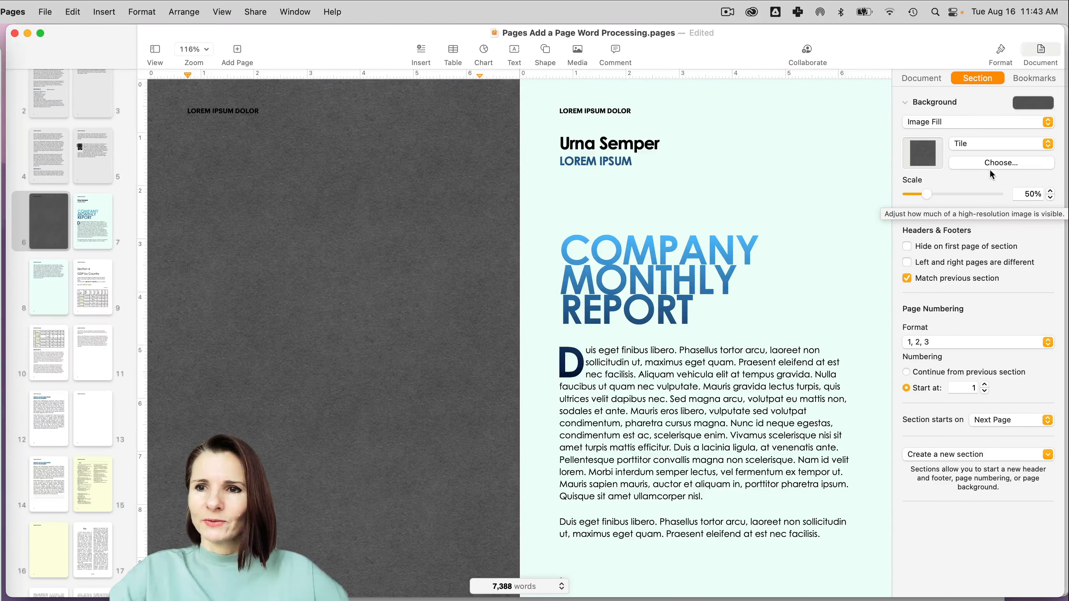
left_click(993, 165)
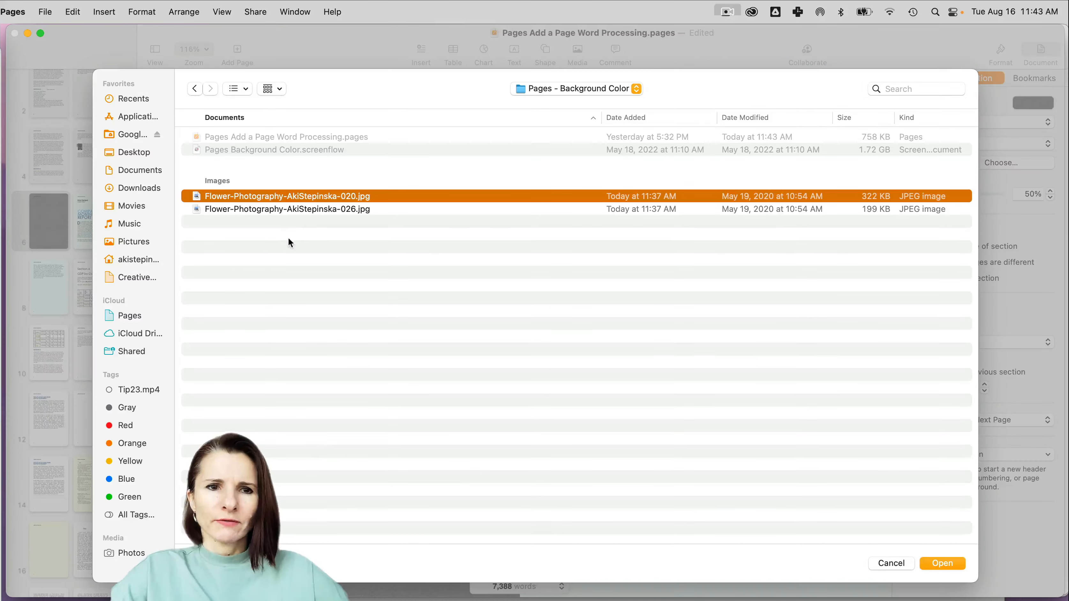
double_click(198, 196)
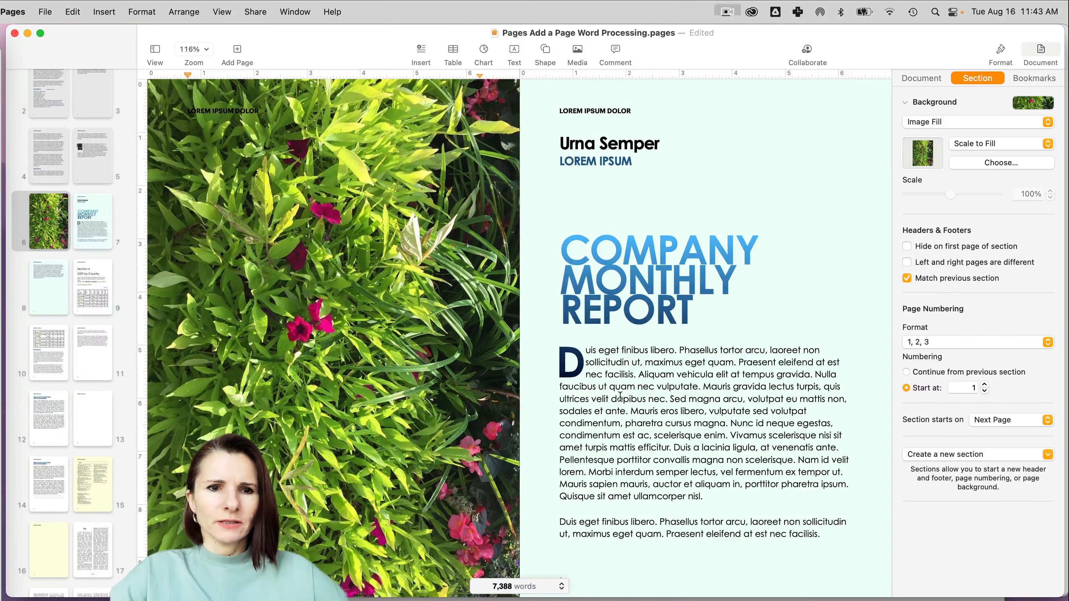
Examine how the photo background covers the whole of page 6 next to the tinted page 7.
scroll(369, 316, "down", 5)
scroll(369, 315, "up", 2)
scroll(369, 315, "down", 2)
scroll(369, 316, "up", 3)
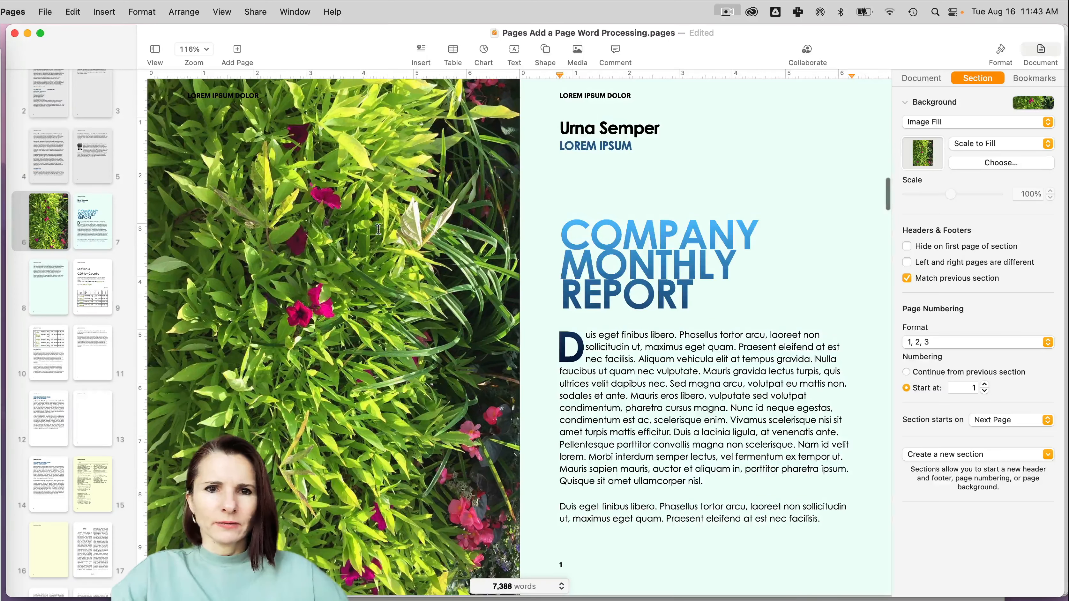
scroll(395, 383, "down", 3)
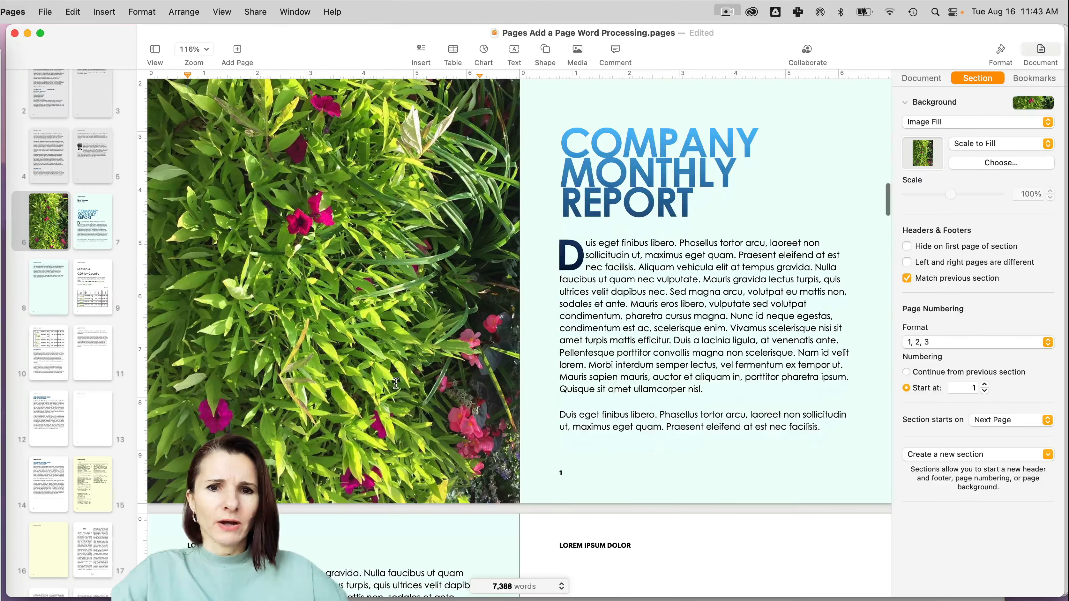
scroll(384, 298, "down", 4)
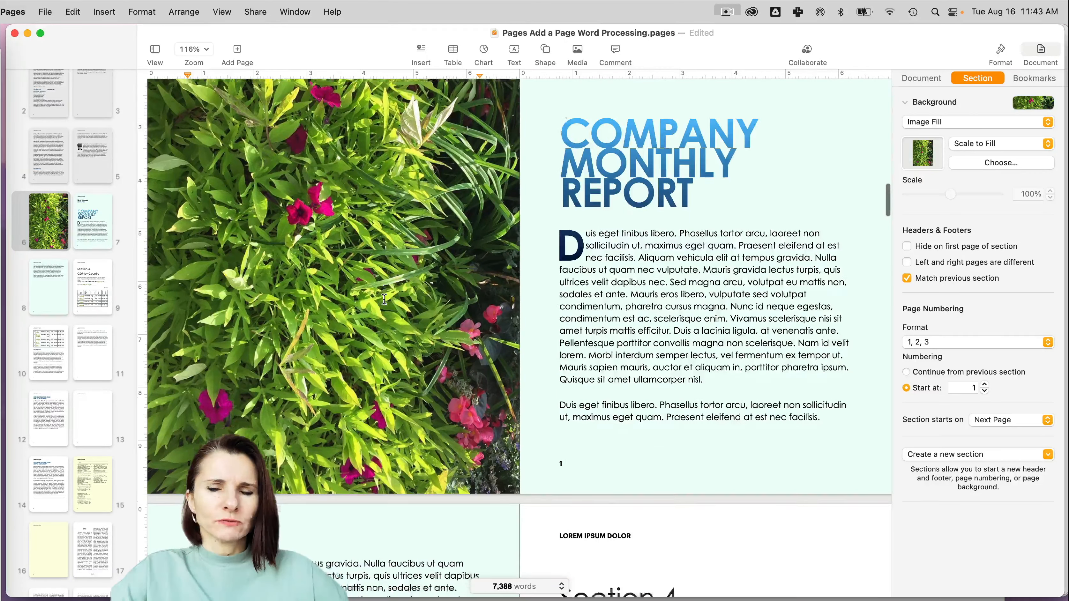
scroll(92, 379, "up", 2)
Apply an image fill background to the section covering pages 9 to 13.
left_click(92, 398)
left_click(968, 122)
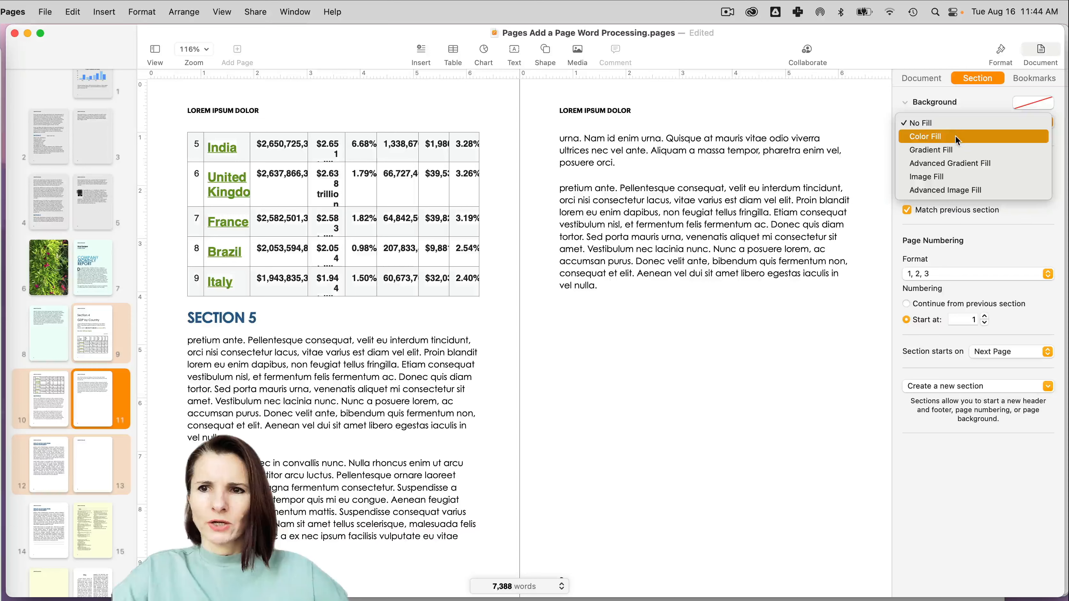
left_click(944, 177)
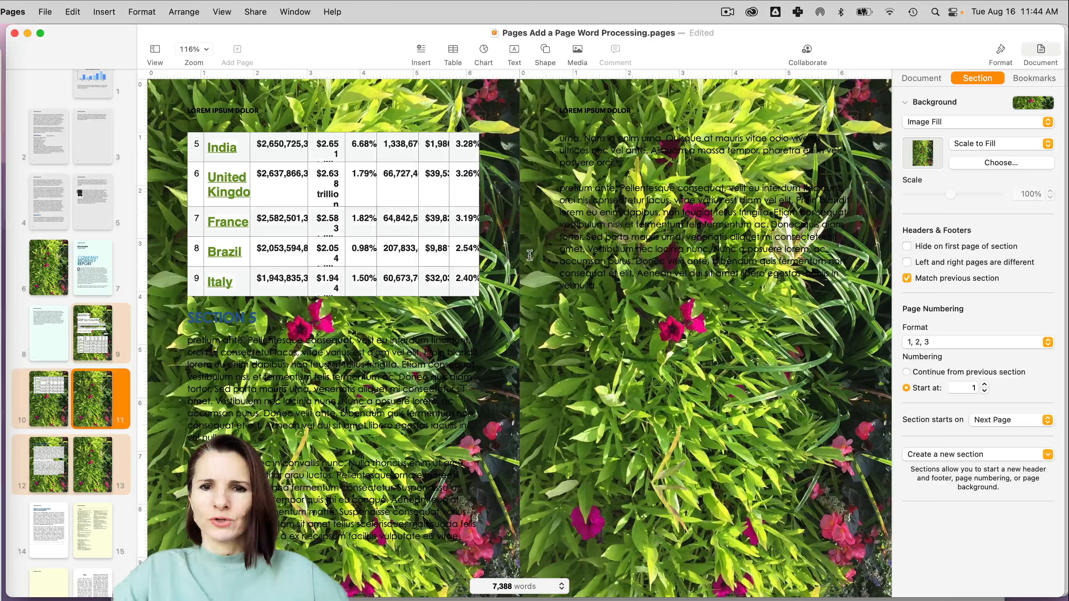
Display the background image of pages 9 to 13 at Original Size and reduce its scale.
left_click(990, 195)
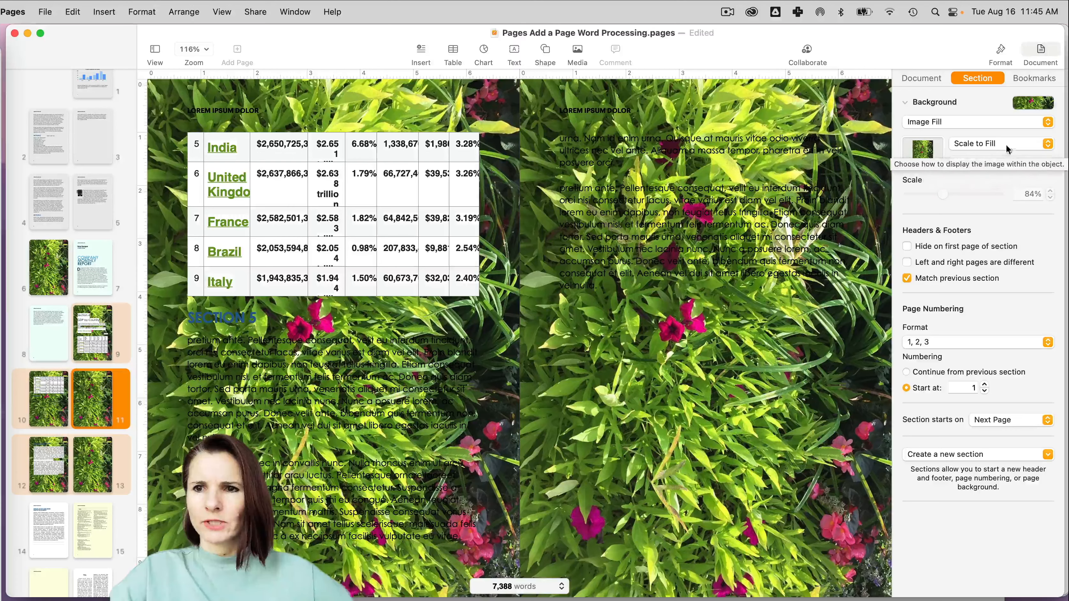
left_click(1040, 145)
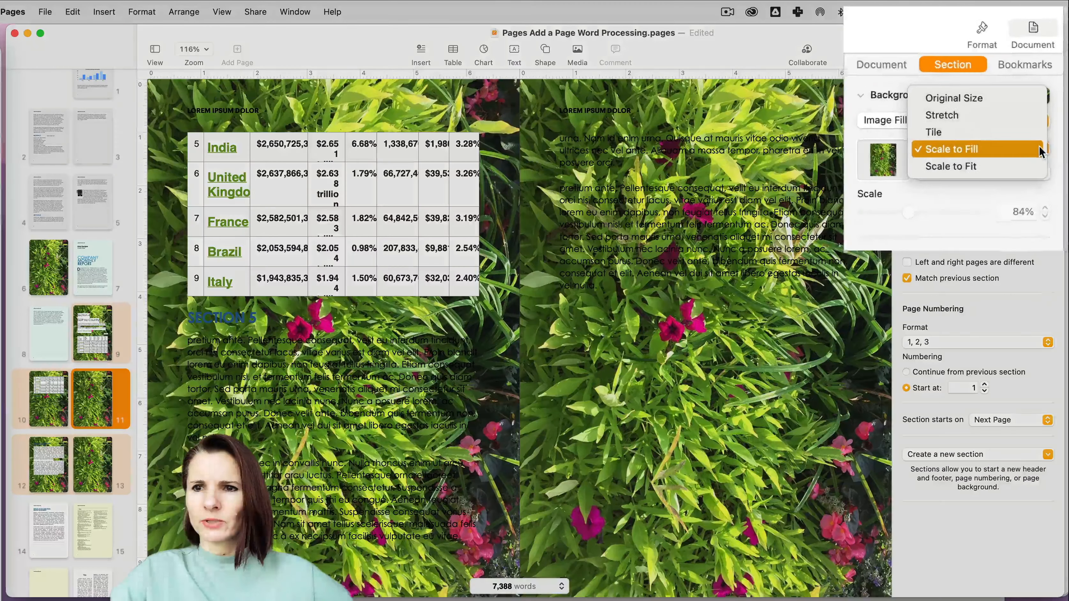
left_click(974, 95)
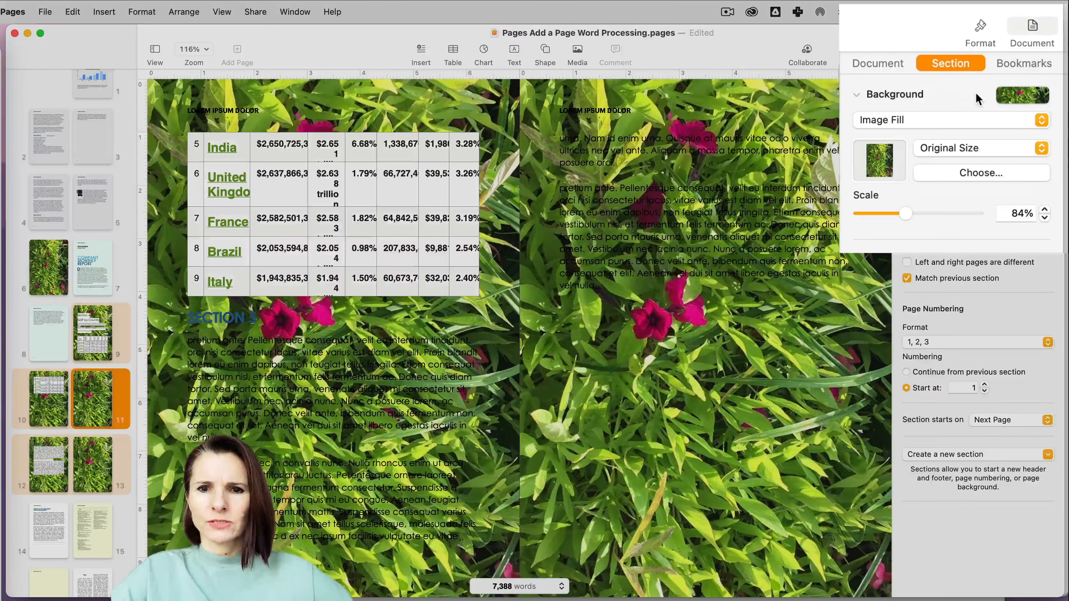
left_click_drag(904, 213, 853, 213)
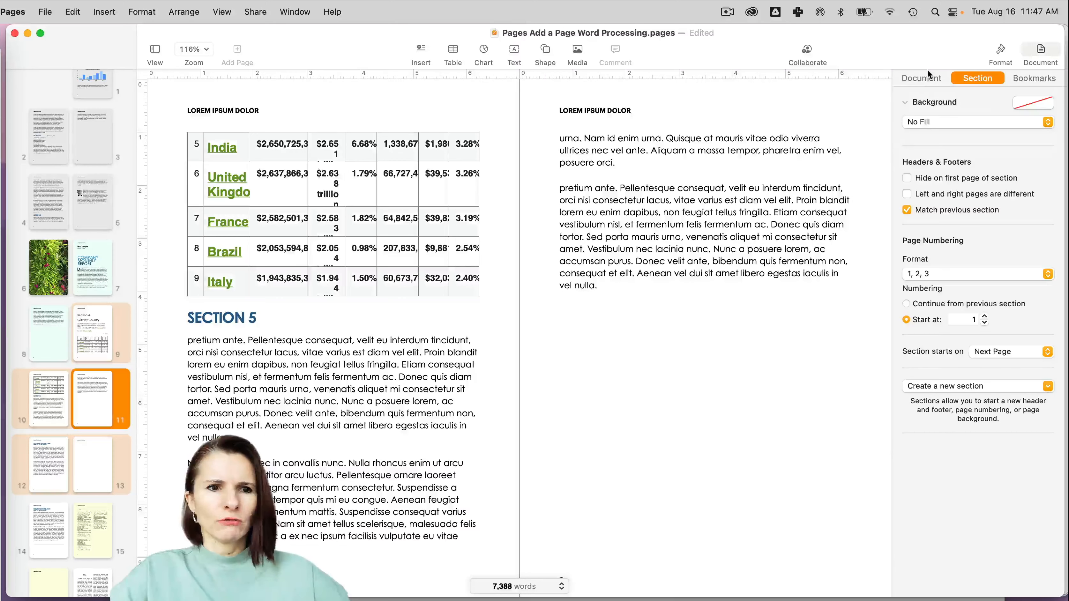
Give the section covering pages 9 to 13 a Cantaloupe color fill background at 20% opacity.
left_click(932, 123)
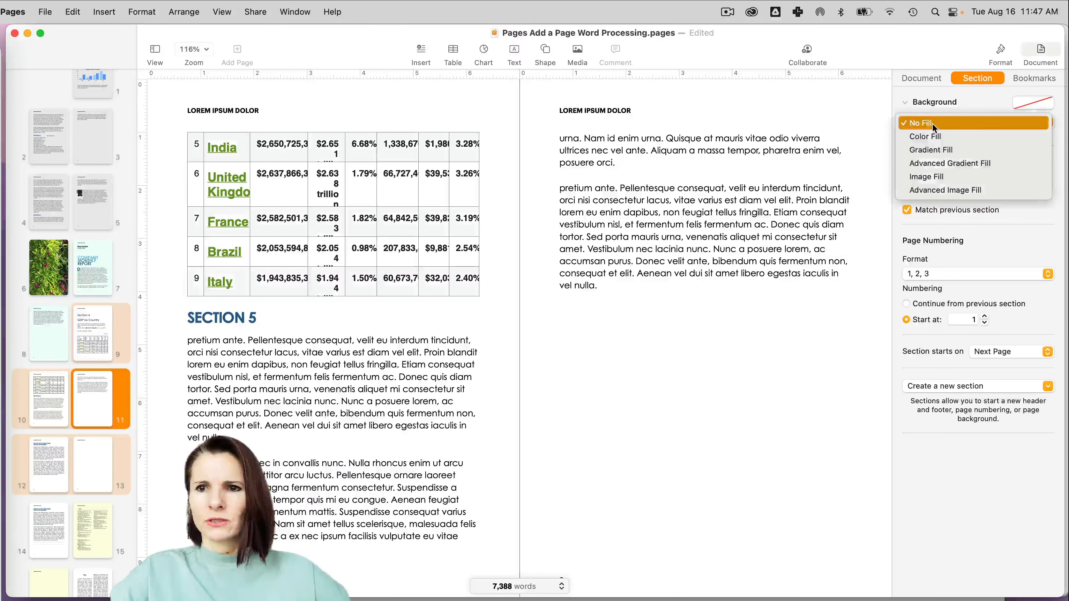
left_click(925, 136)
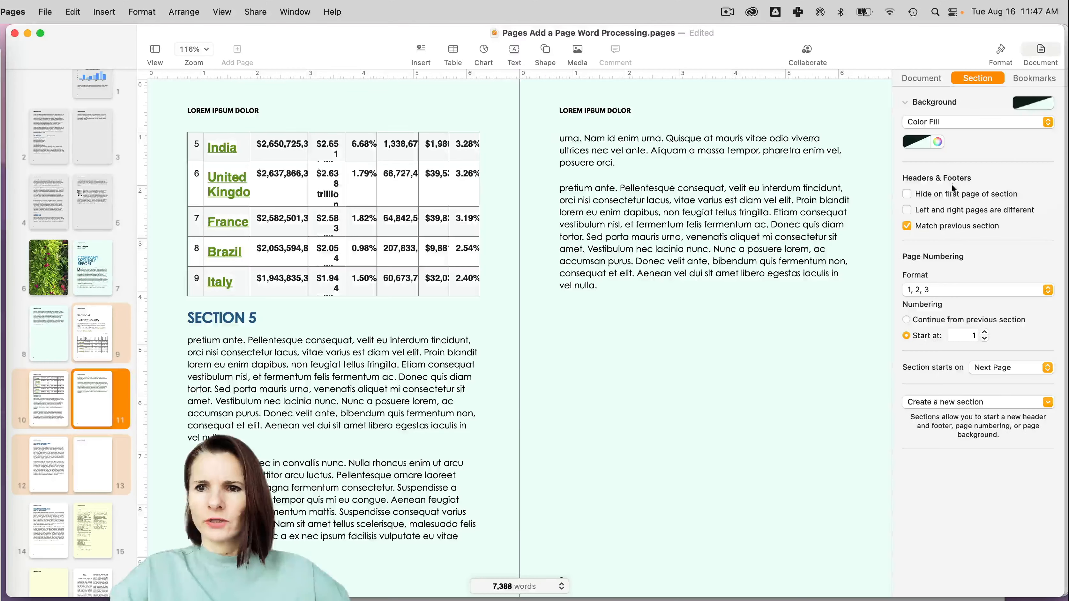
left_click(938, 142)
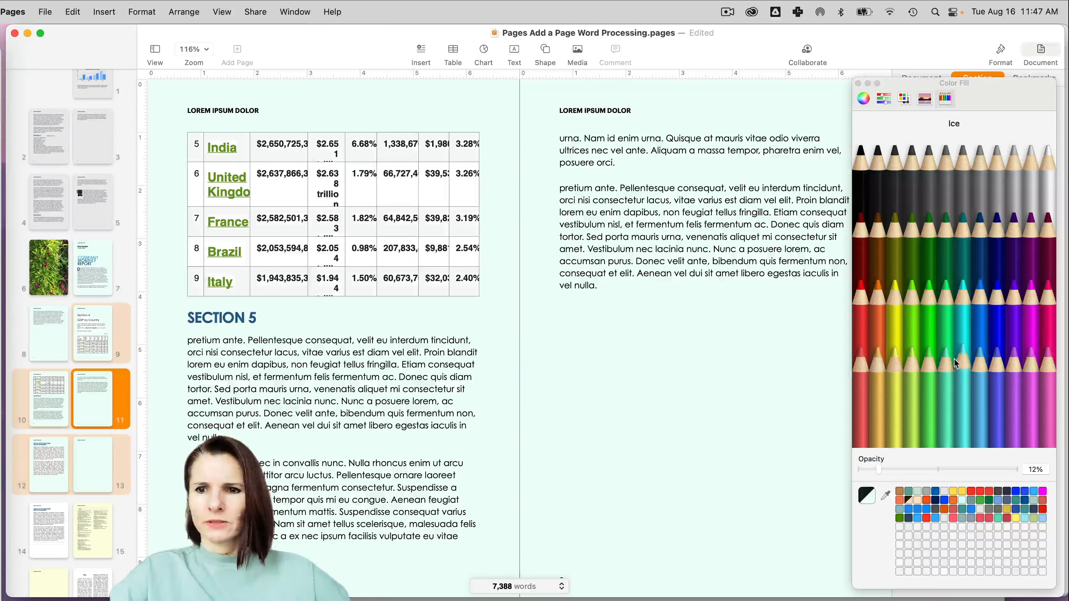
left_click(882, 406)
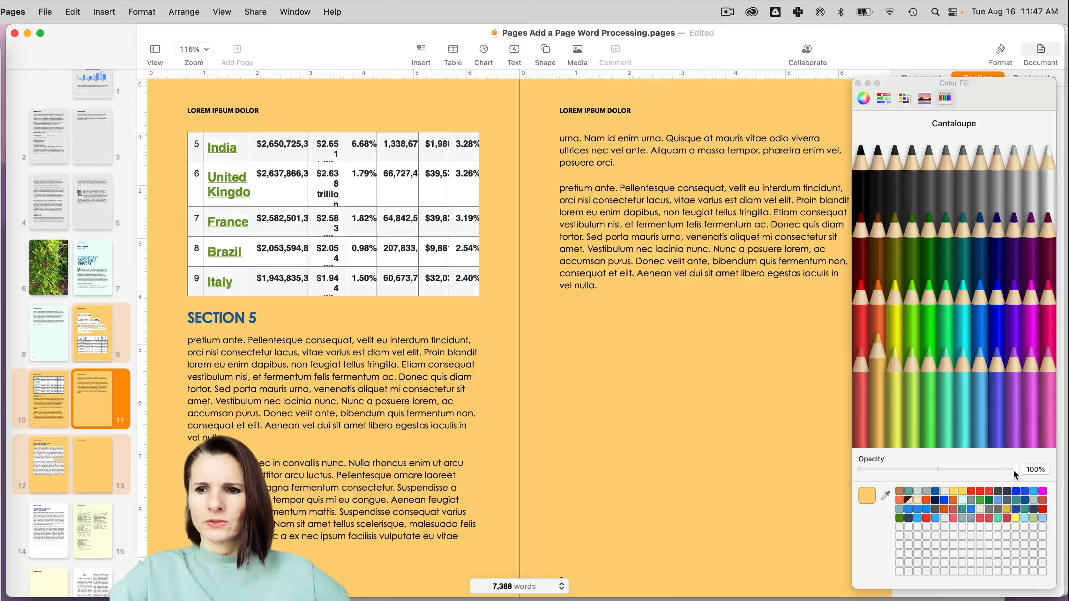
left_click_drag(1015, 470, 893, 472)
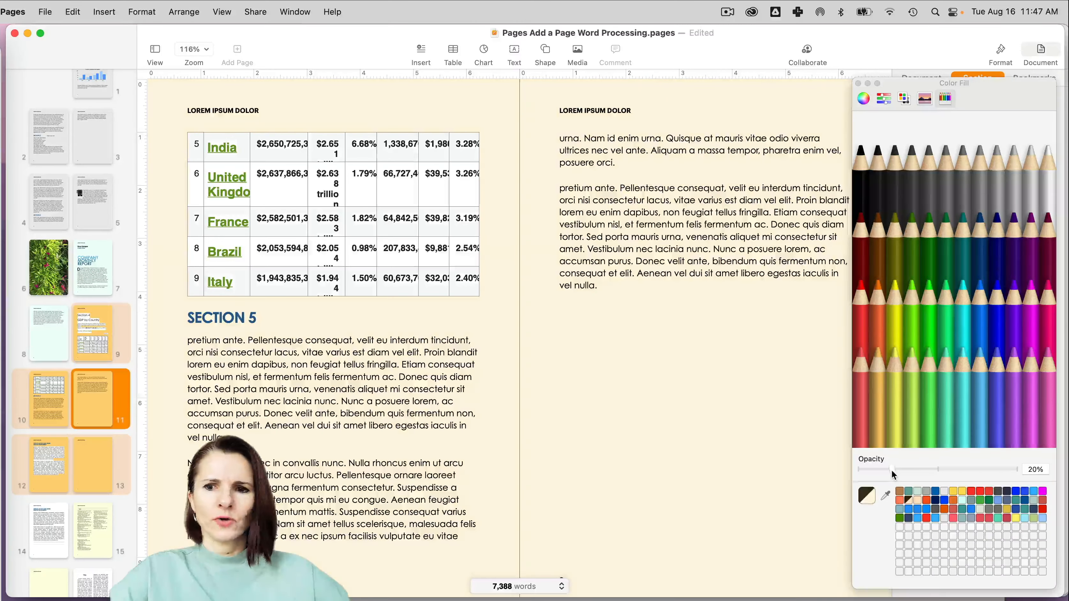
left_click(857, 83)
left_click(650, 353)
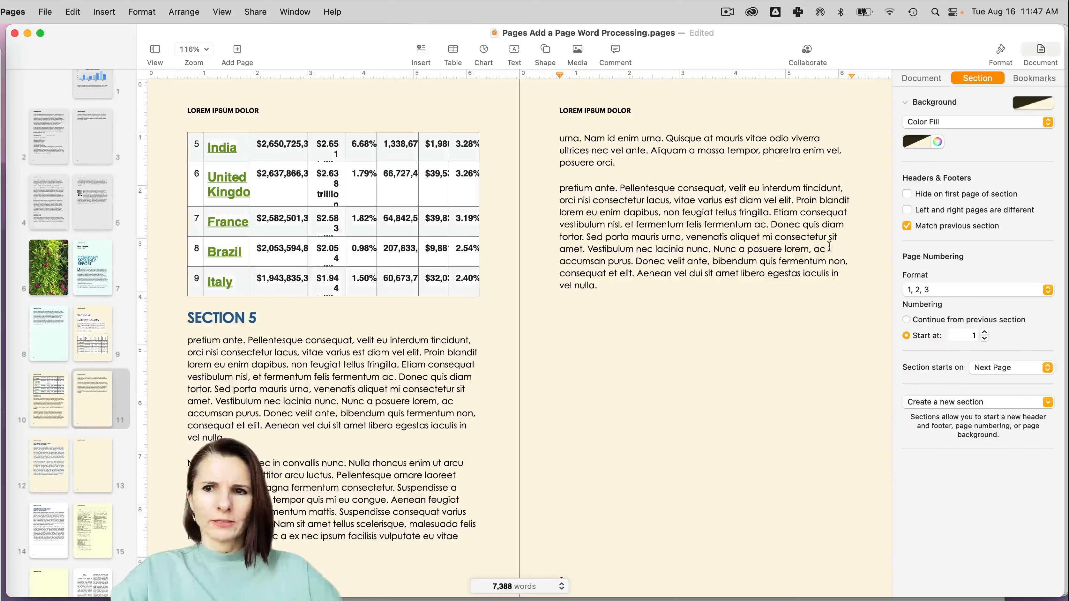
left_click(926, 122)
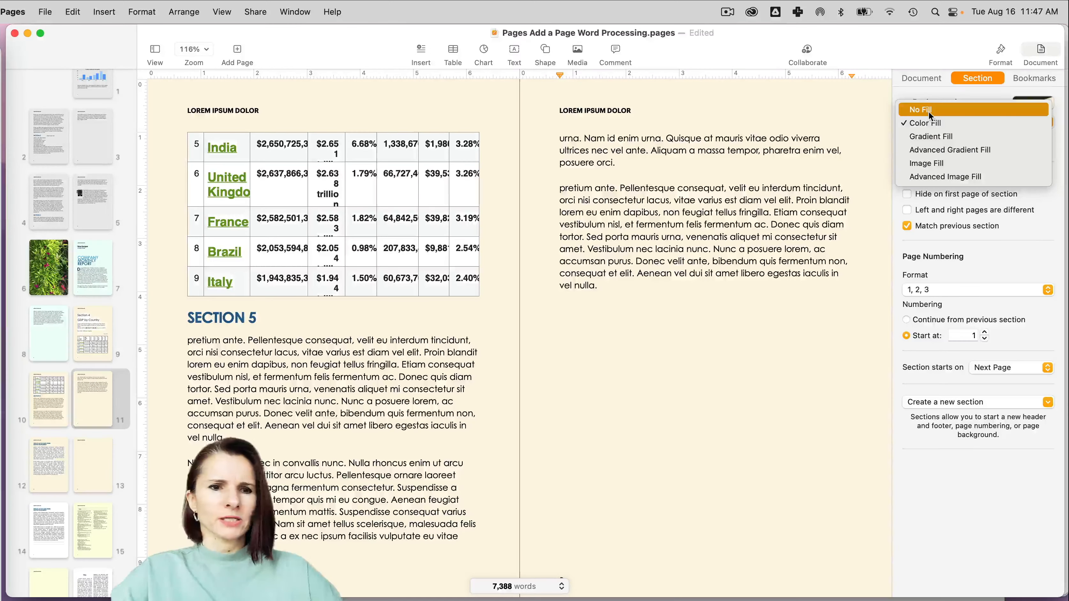
left_click(628, 315)
scroll(89, 429, "up", 2)
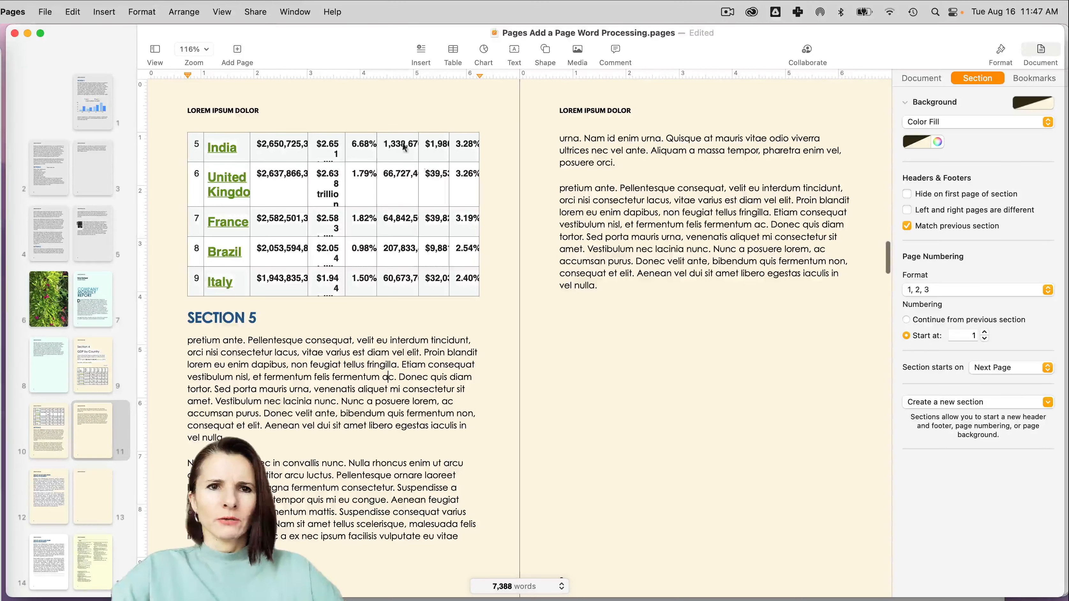
Switch to the document Pages Add A Page Page Layout.pages and select its Section 1 page.
left_click(306, 11)
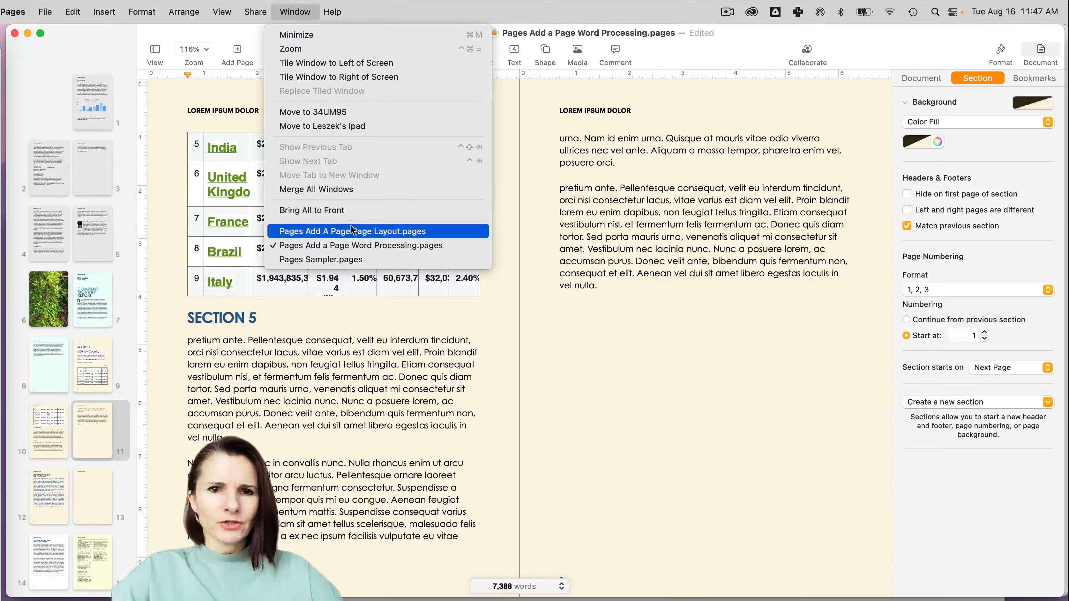
left_click(353, 231)
left_click(104, 136)
Look through the Section 1, Section 2 and Section 3 pages of the page layout document.
left_click(104, 217)
left_click(92, 330)
left_click(92, 230)
left_click(91, 126)
left_click(92, 230)
left_click(90, 318)
left_click(96, 197)
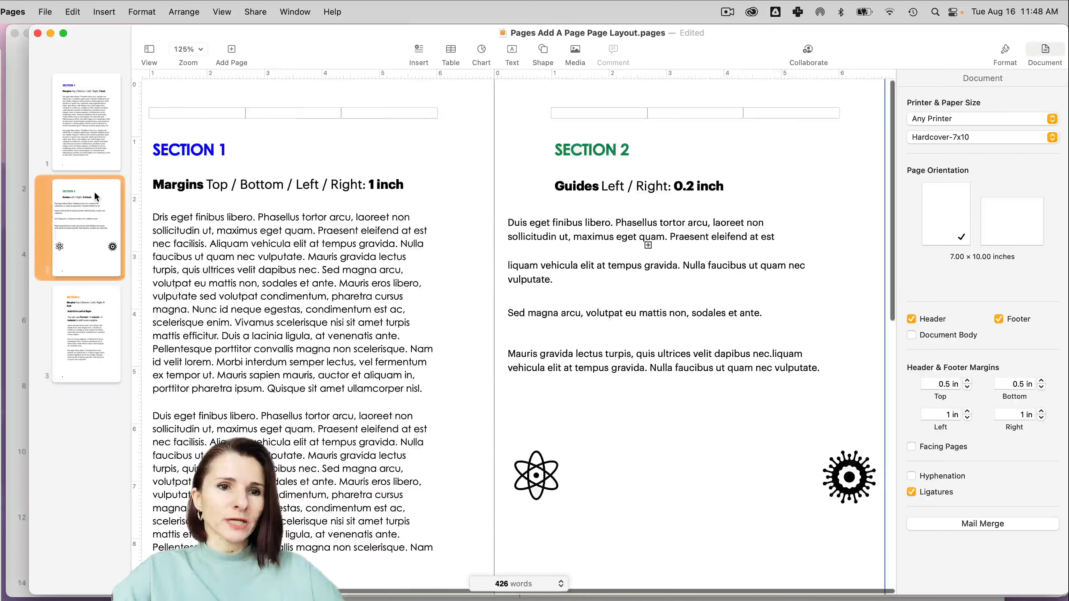
left_click(95, 168)
left_click(96, 209)
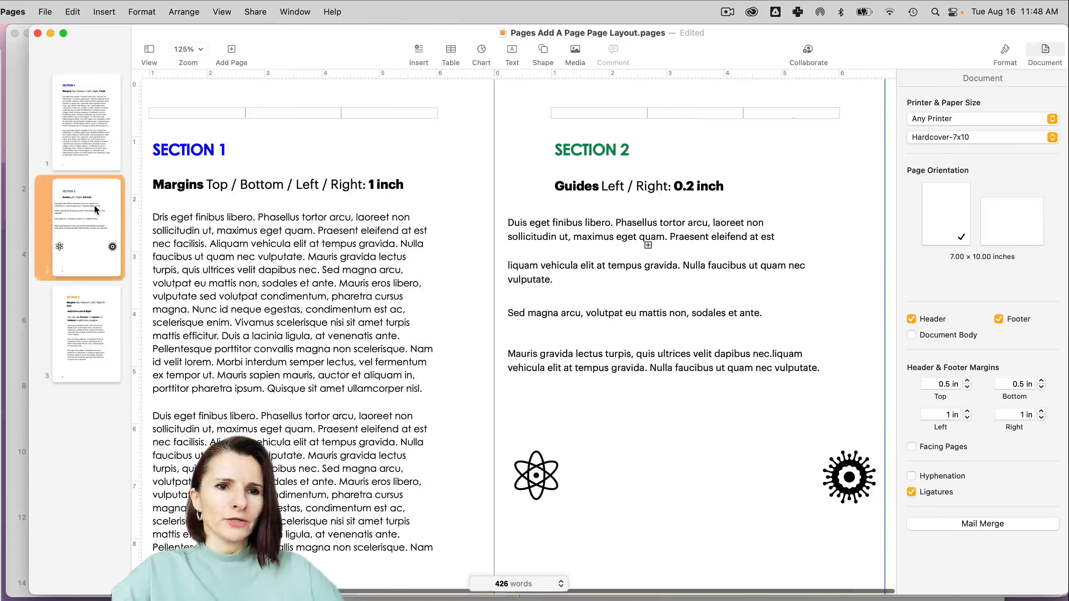
Add a blank page directly after the Section 1 page.
left_click(95, 124)
left_click(118, 15)
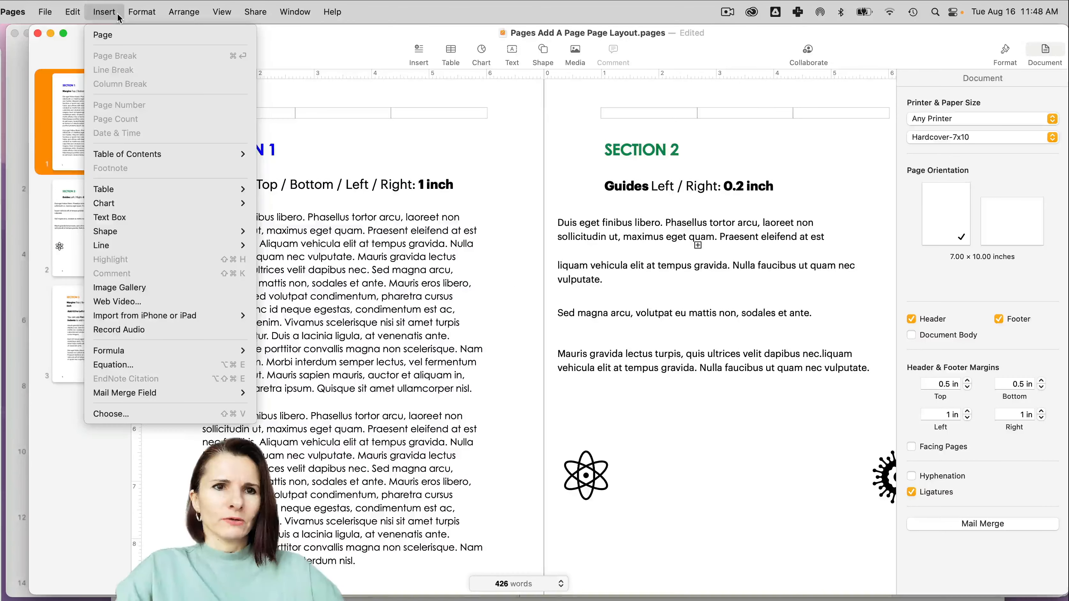
left_click(111, 15)
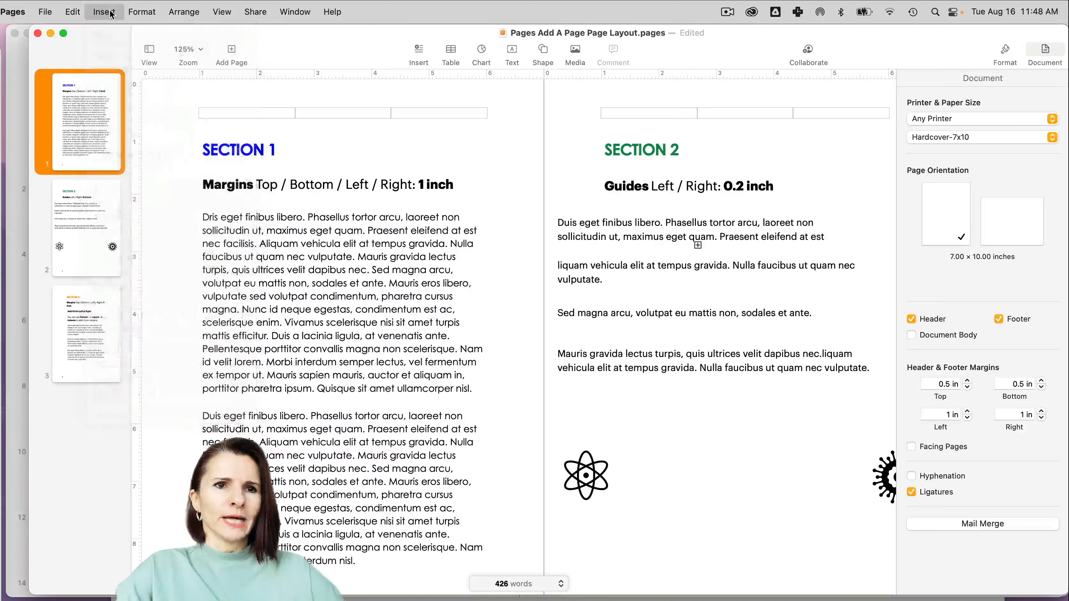
left_click(230, 50)
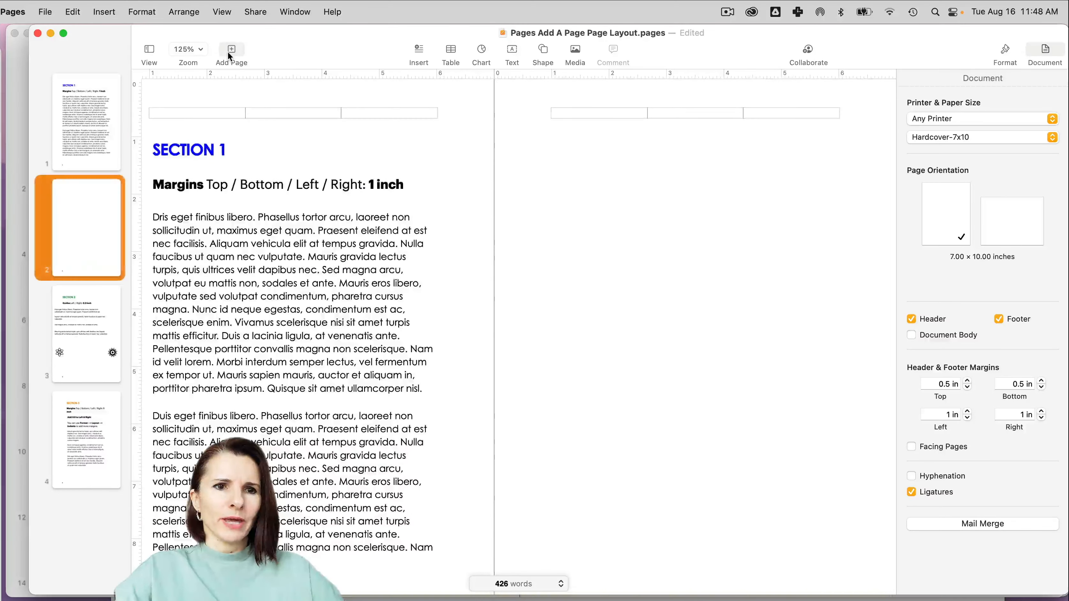
Reorder the pages so that Section 2 and Section 3 come before the new blank page.
left_click(83, 130)
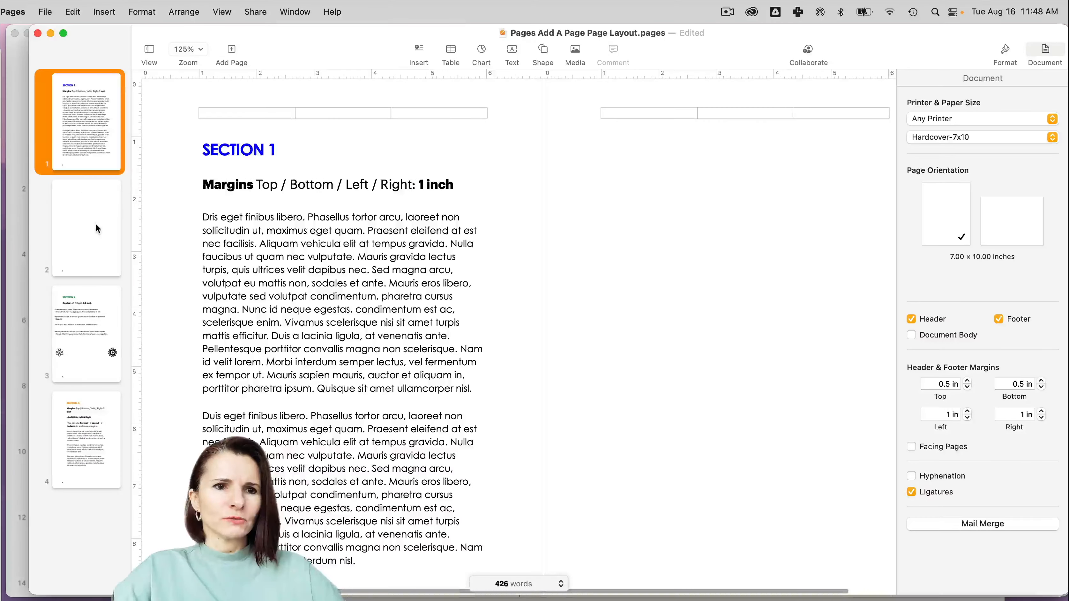
left_click(95, 223)
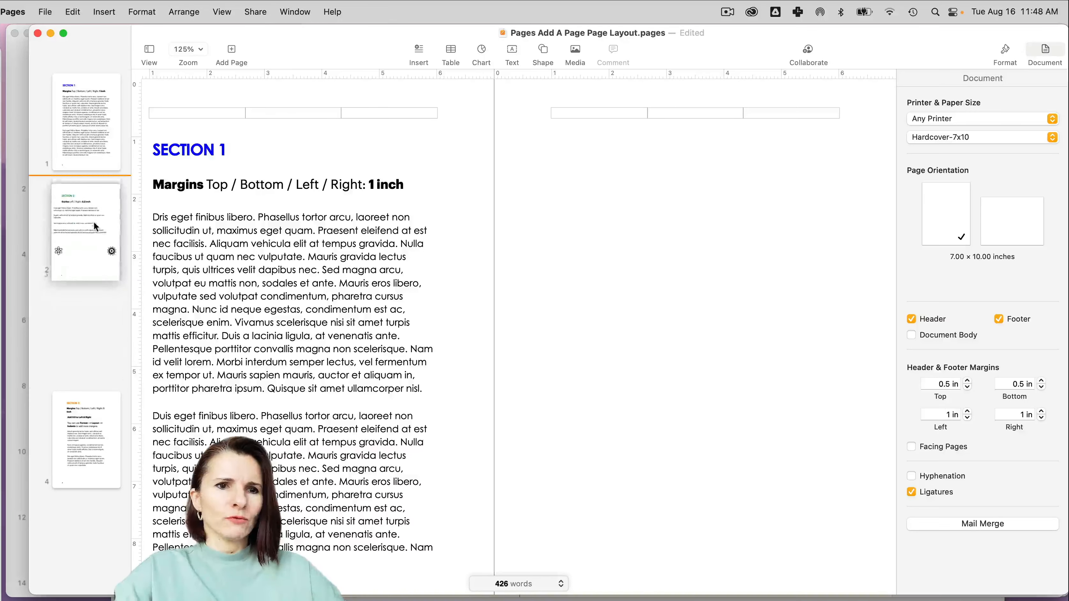
key("Delete")
left_click(90, 333)
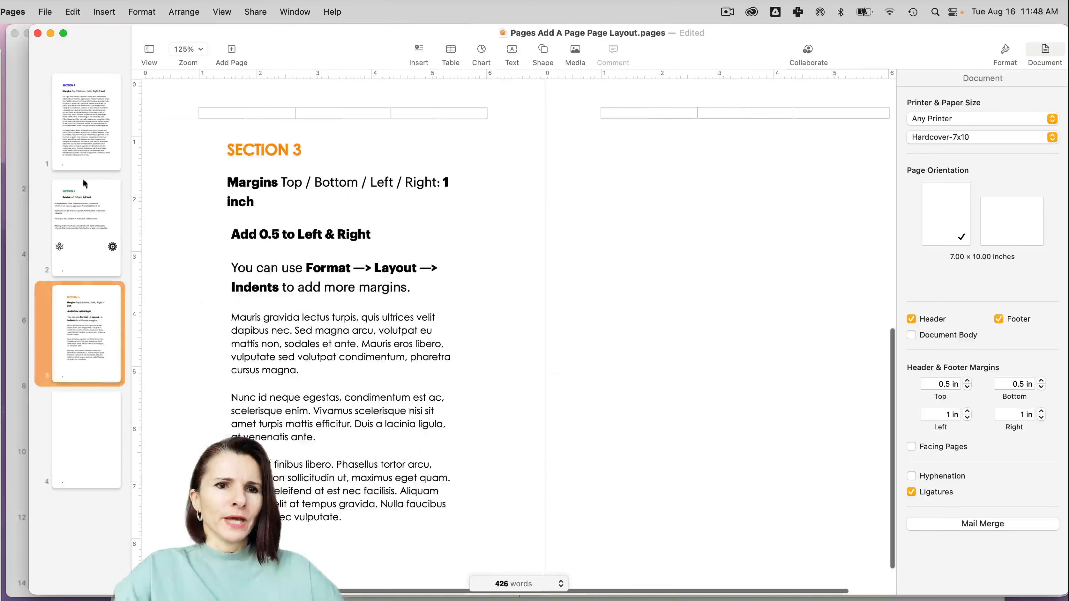
Apply a color fill to the background of the Section 2 page.
left_click(86, 124)
left_click(92, 212)
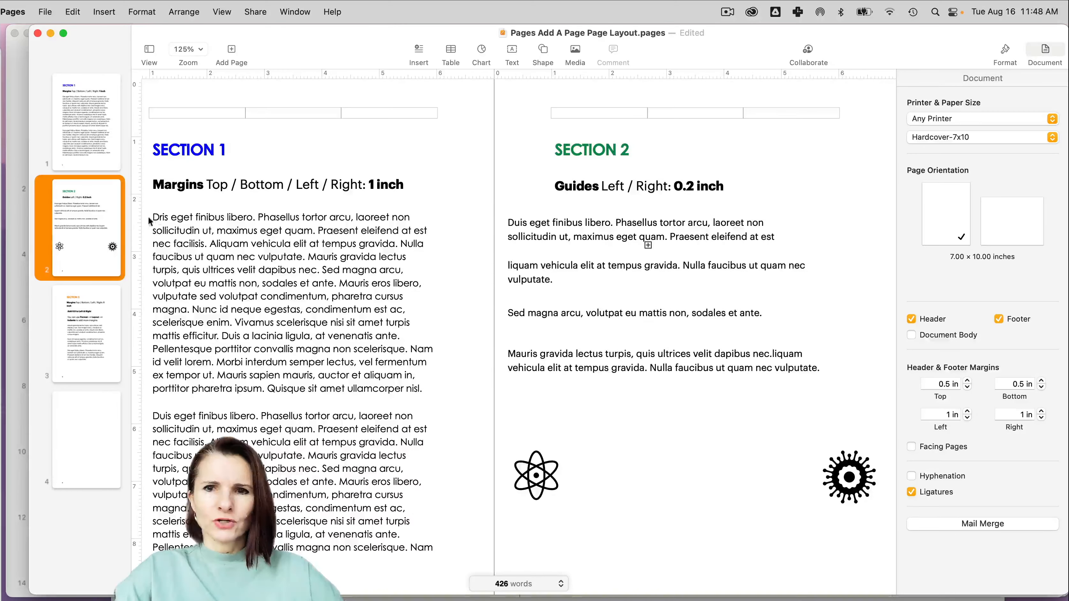
left_click(1005, 50)
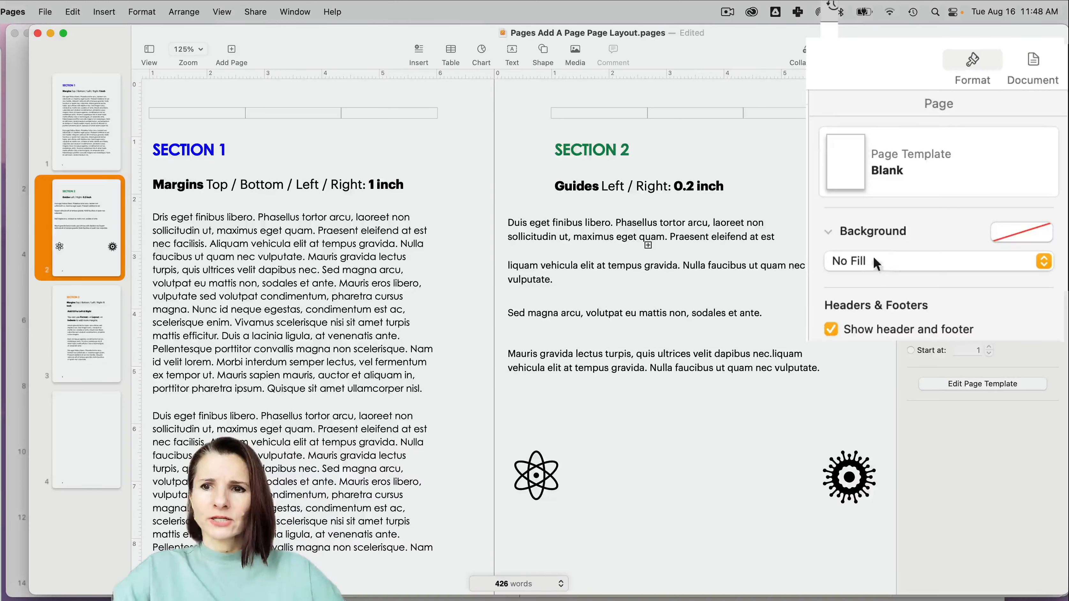
left_click(847, 261)
left_click(854, 282)
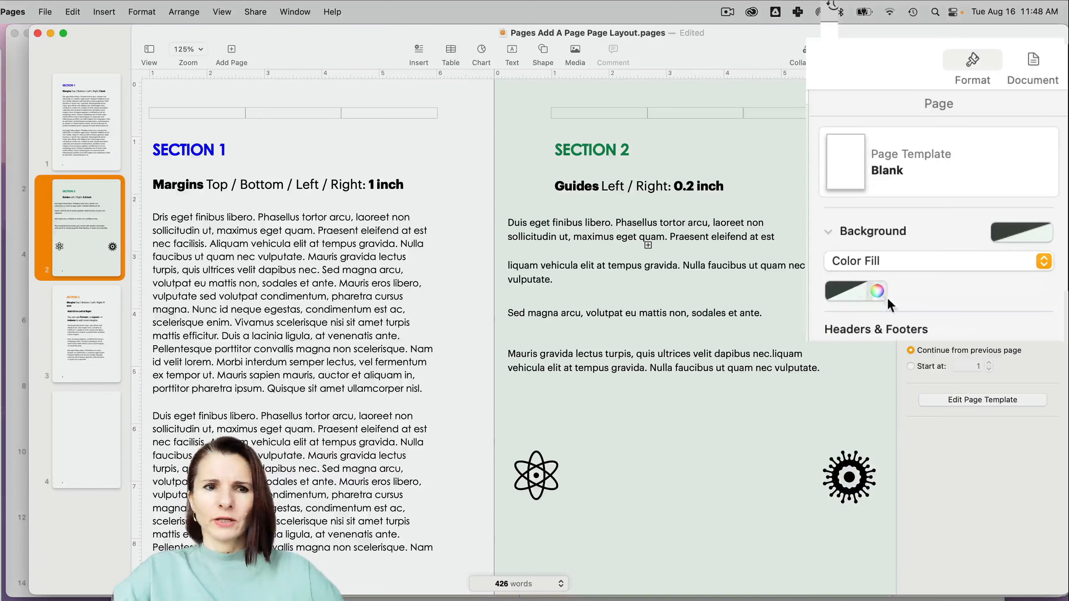
Apply a light gray color fill to the background of the Section 3 page.
left_click(83, 338)
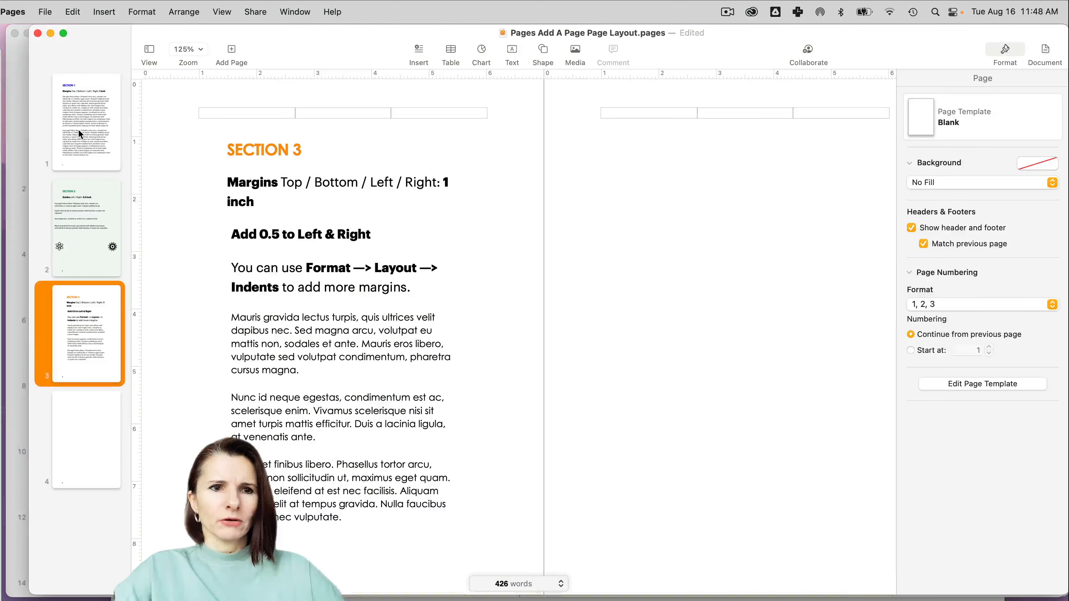
left_click(931, 183)
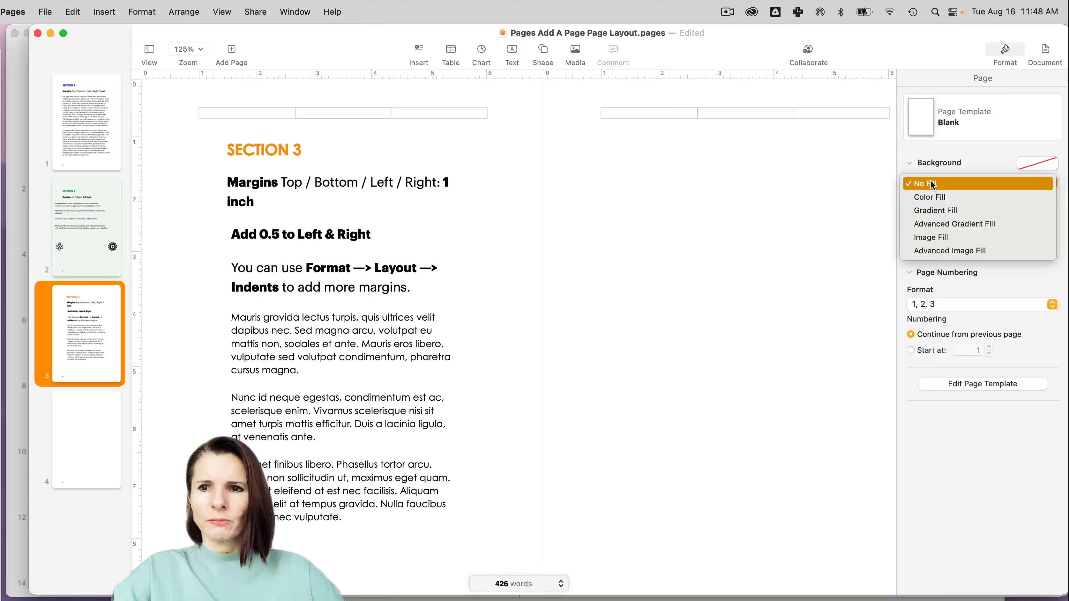
left_click(935, 197)
left_click(942, 203)
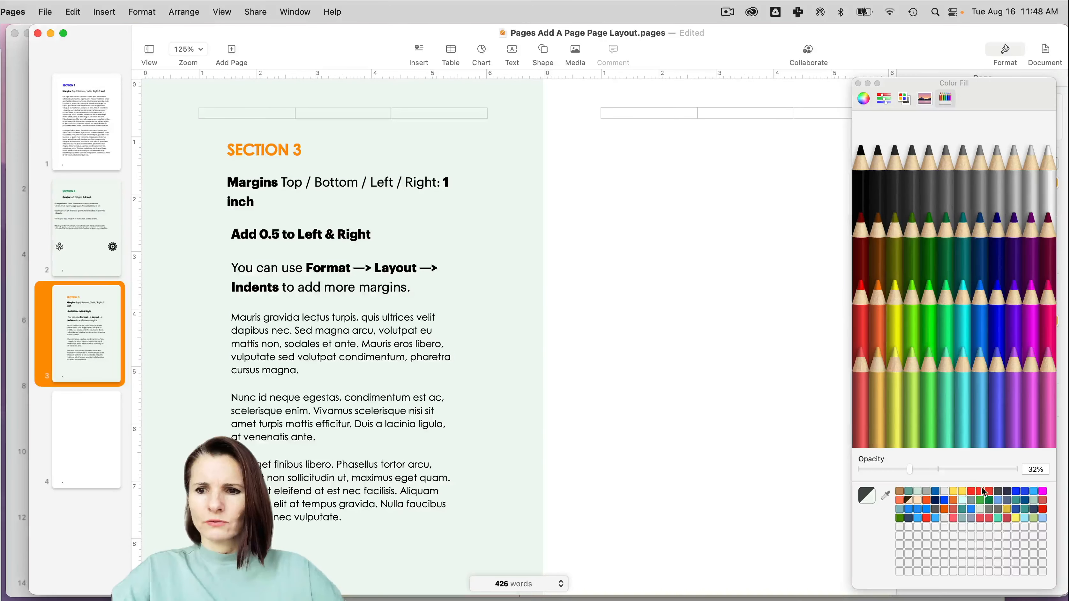
left_click(945, 519)
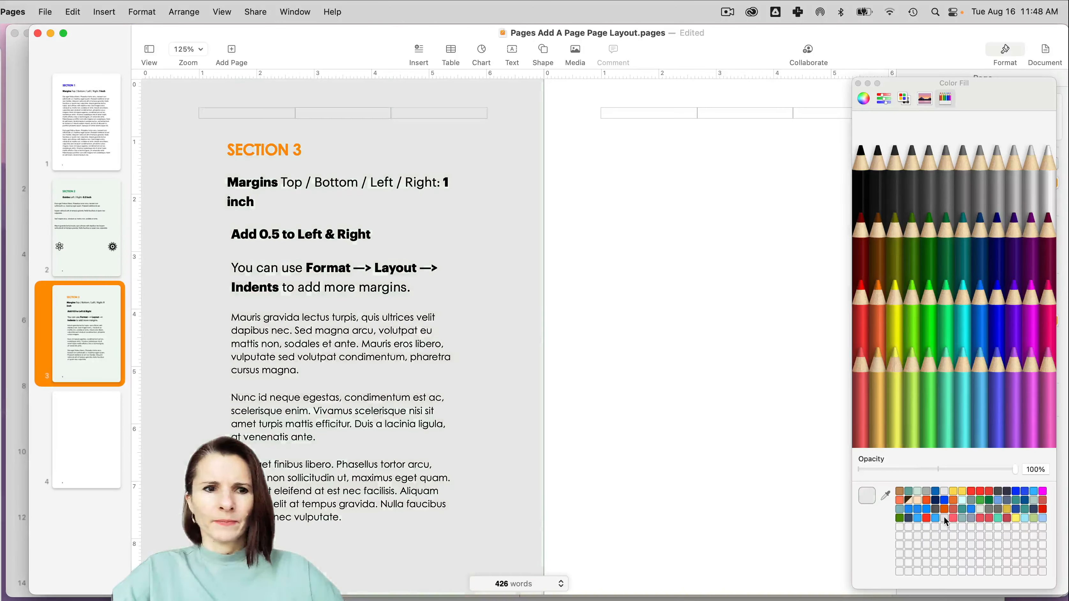
Fill the Section 1 page background with the Banana yellow color at 22% opacity.
left_click(98, 145)
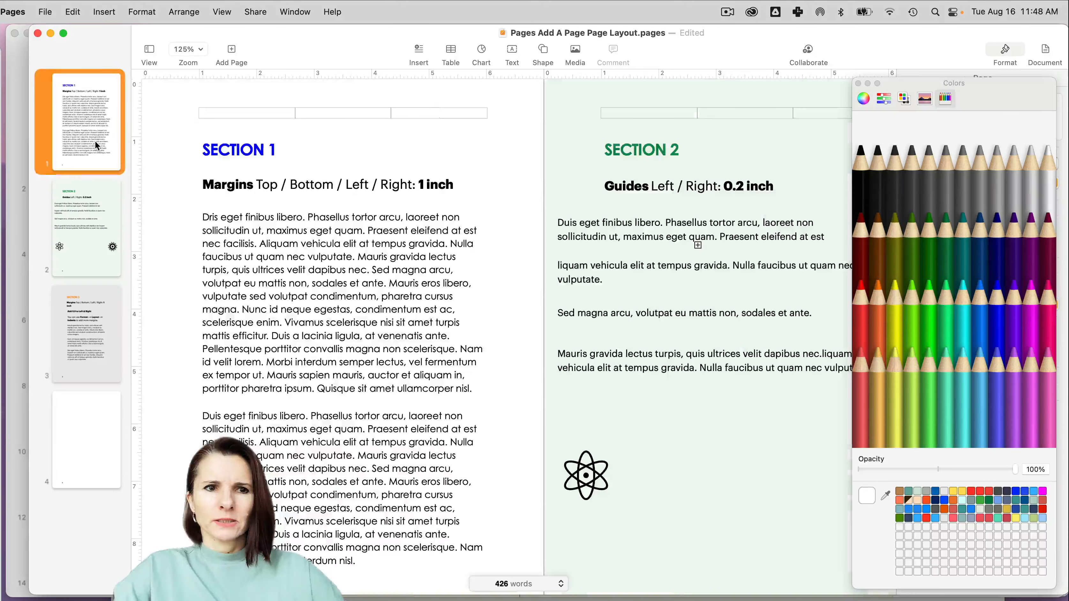
left_click(947, 182)
left_click(945, 196)
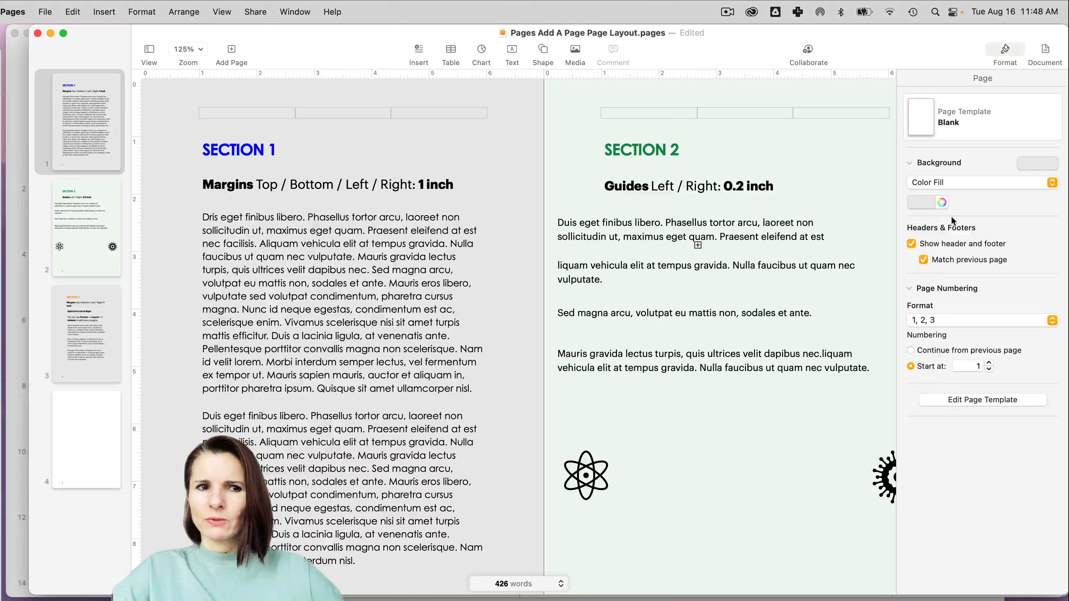
left_click(942, 203)
left_click(898, 354)
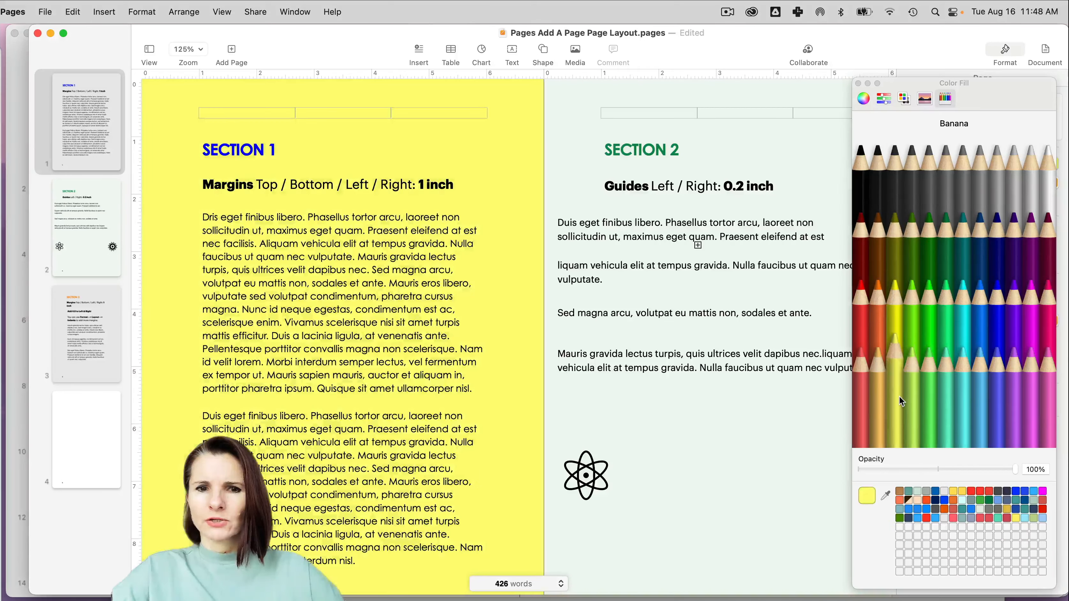
left_click_drag(1016, 474, 894, 472)
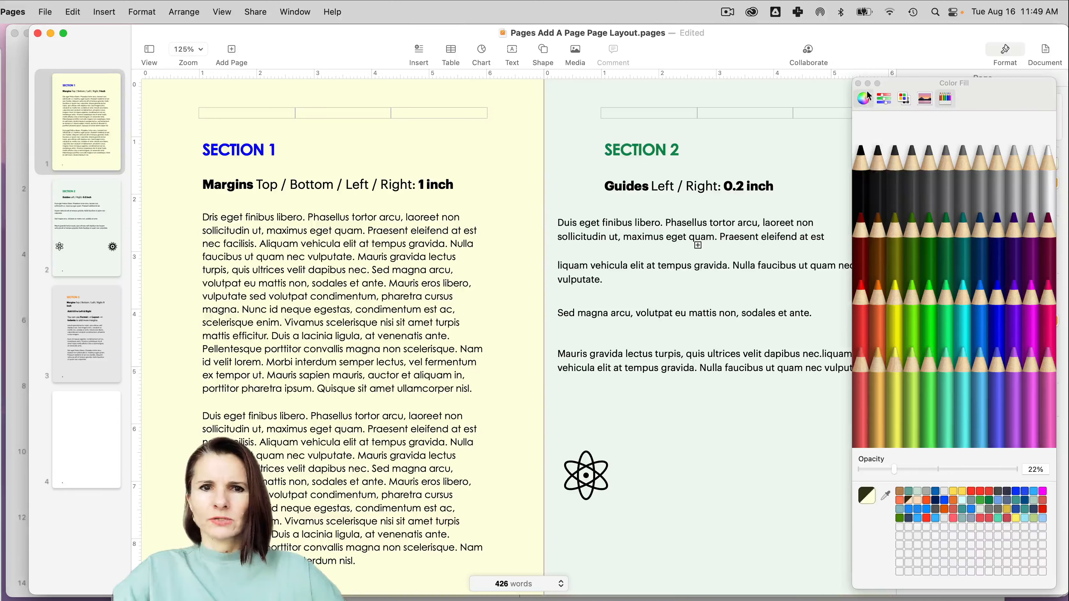
left_click(858, 83)
left_click(399, 313)
left_click(607, 302)
left_click(596, 208)
left_click(79, 225)
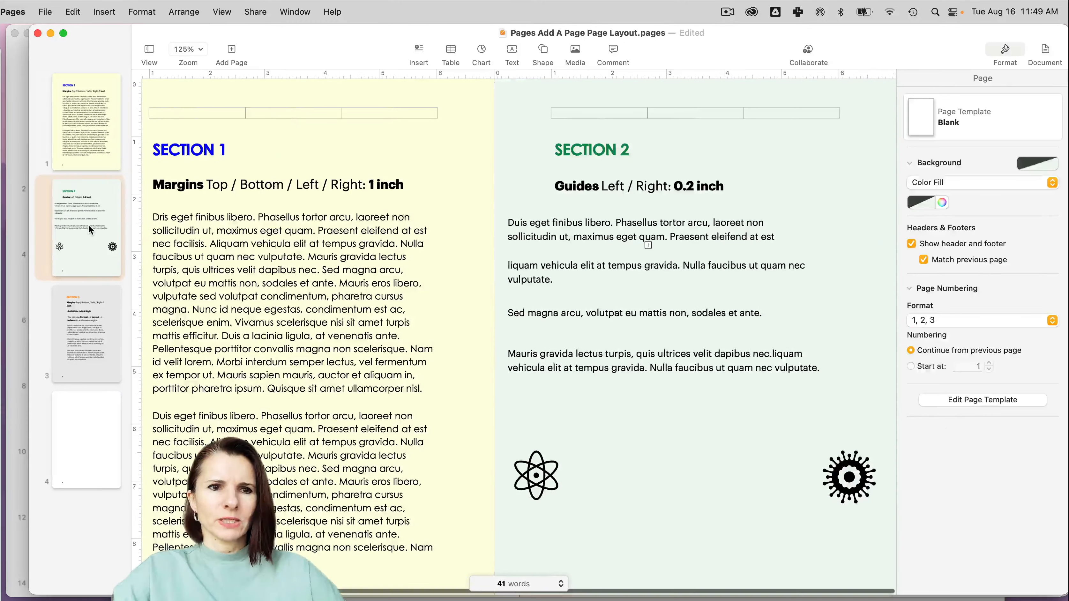
left_click(295, 186)
left_click(348, 145)
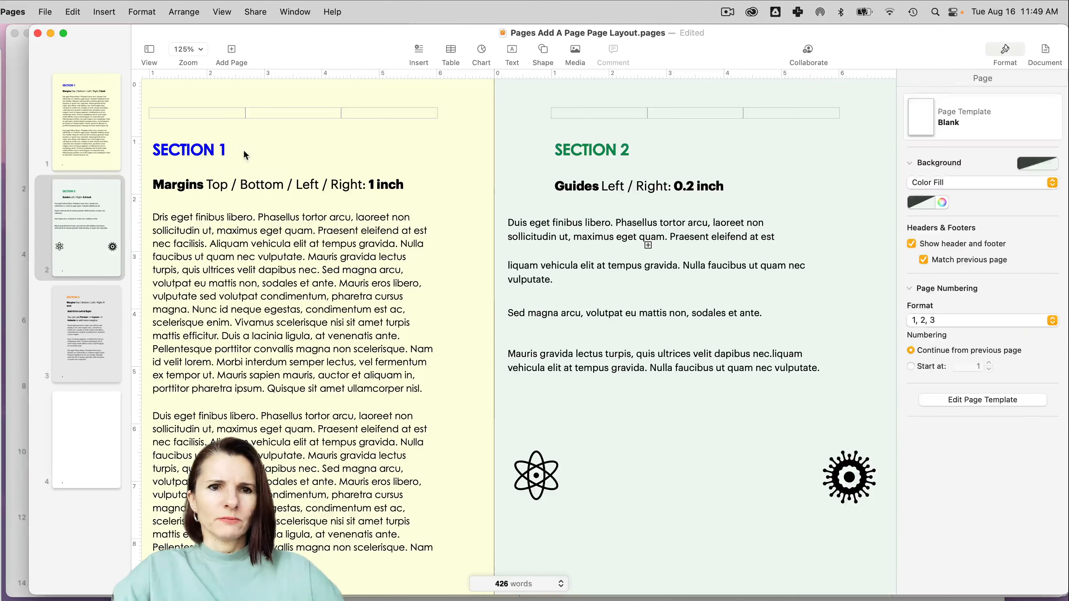
left_click(234, 150)
Try a different fill color on the Section 2 page background and undo the change.
left_click(96, 229)
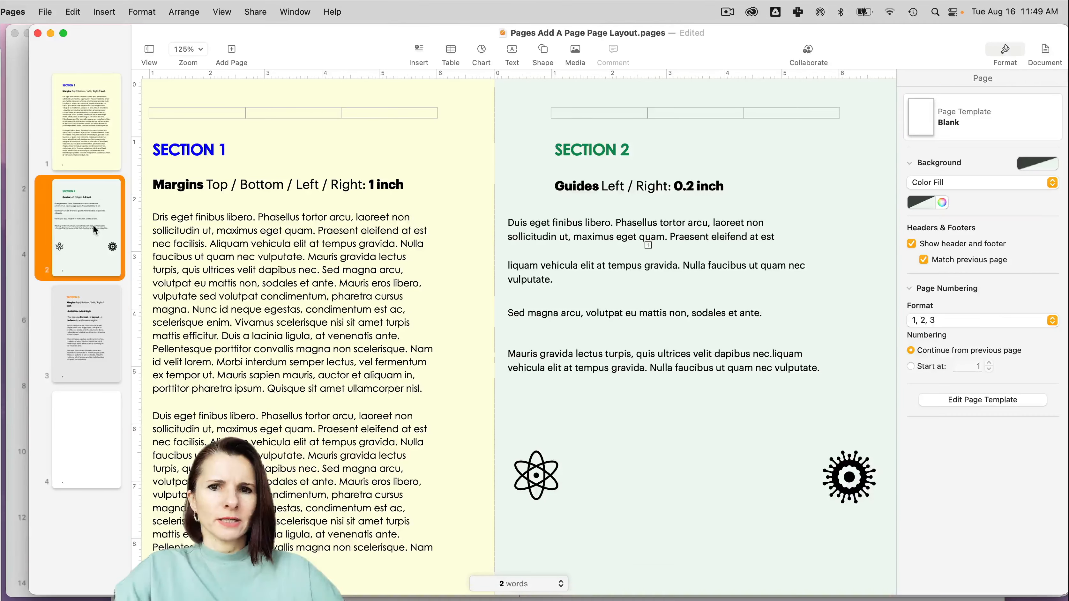
left_click(943, 185)
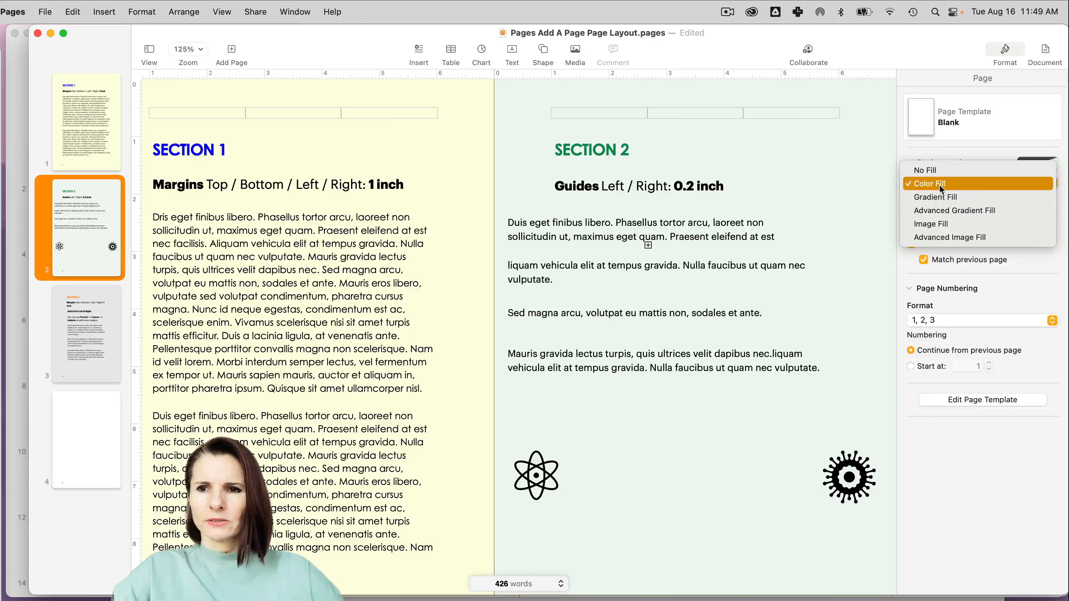
left_click(939, 186)
left_click(942, 202)
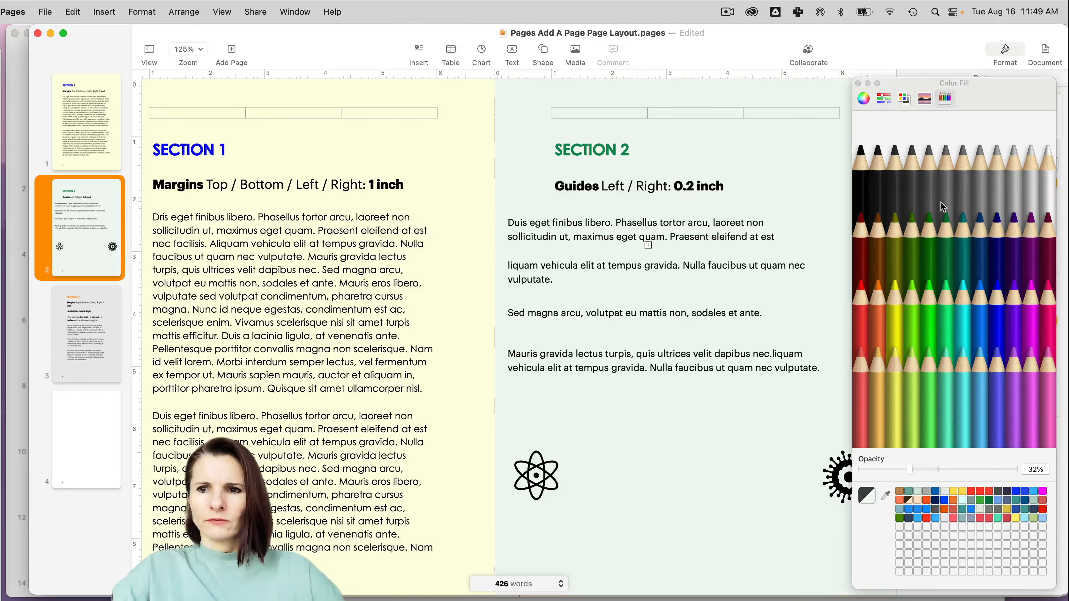
left_click(974, 321)
left_click(966, 320)
key("super+z")
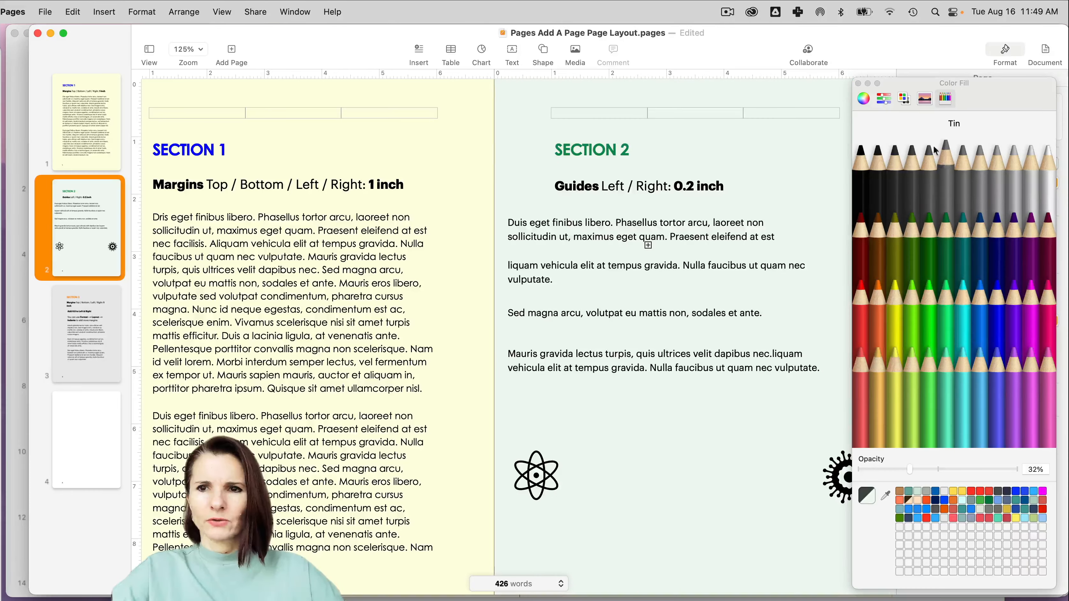
left_click(858, 83)
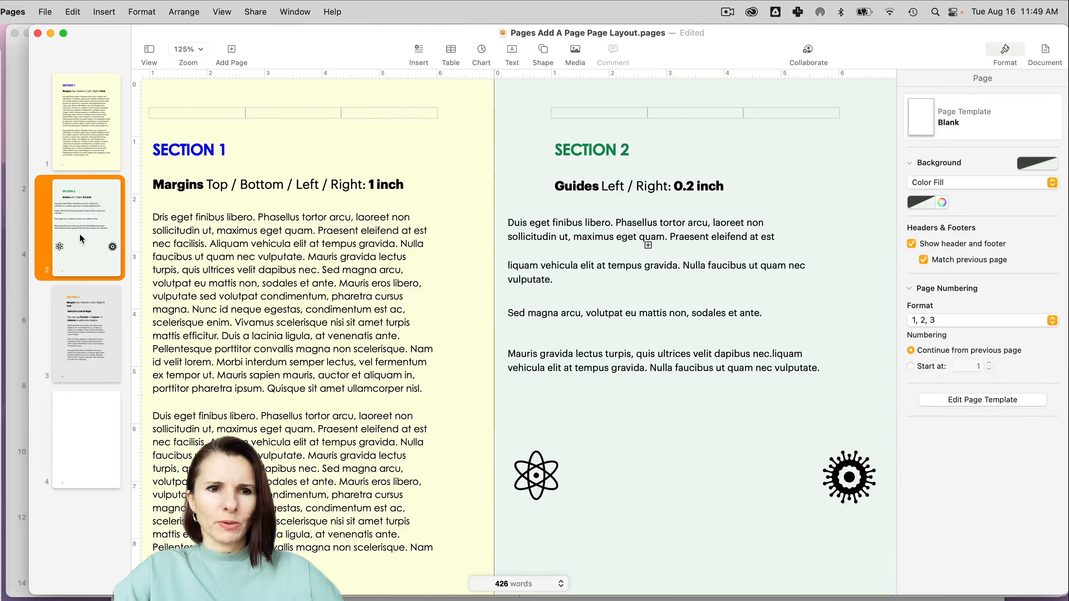
Move the Section 3 page ahead of the Section 2 page, directly after the Section 1 page.
left_click(952, 185)
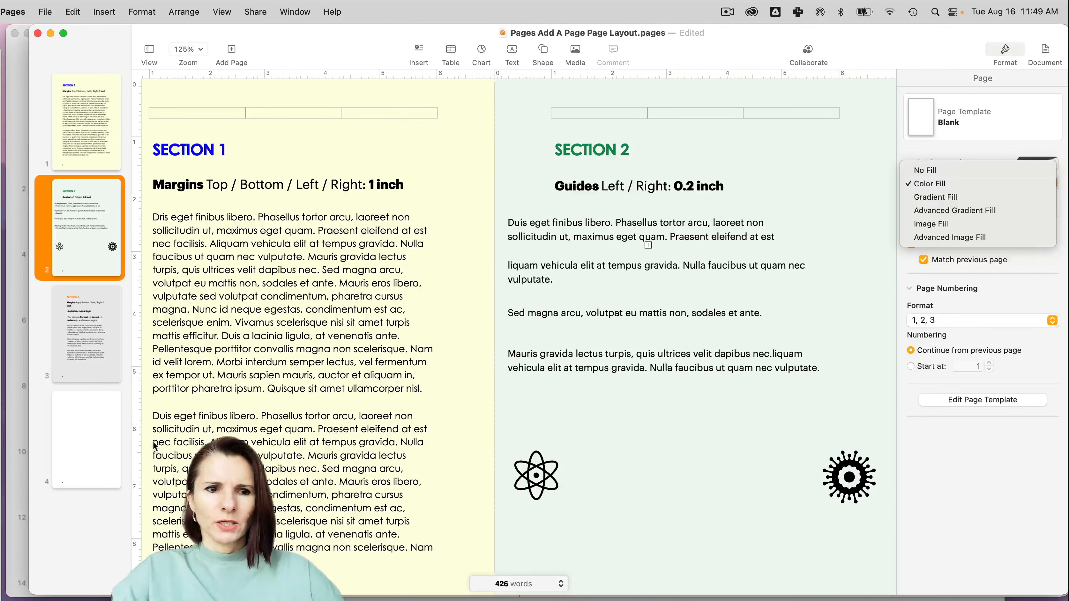
left_click(940, 170)
left_click(101, 450)
left_click_drag(87, 342, 85, 227)
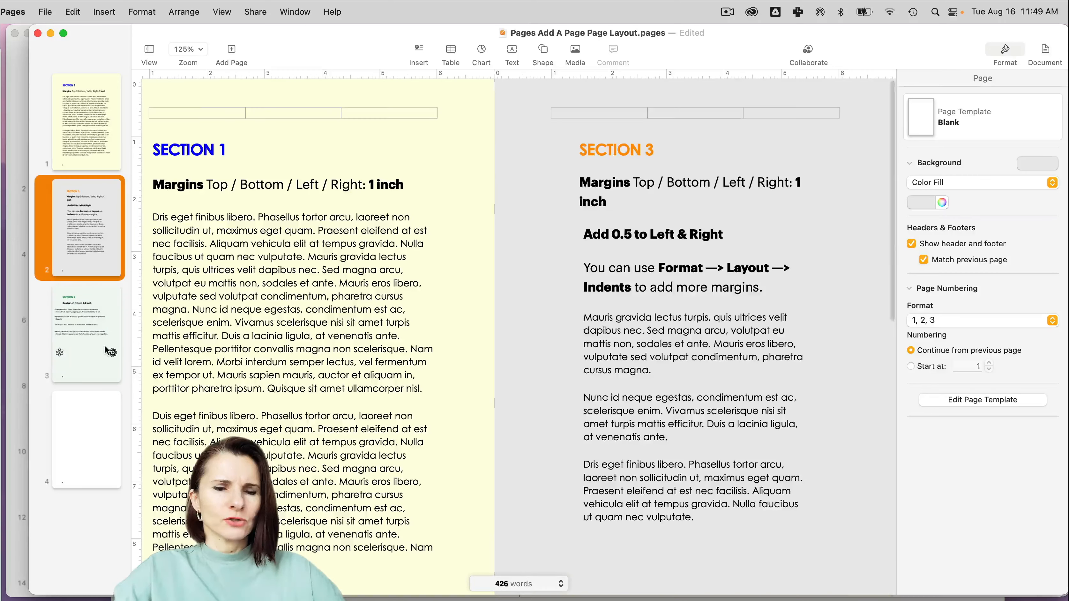
left_click(108, 353)
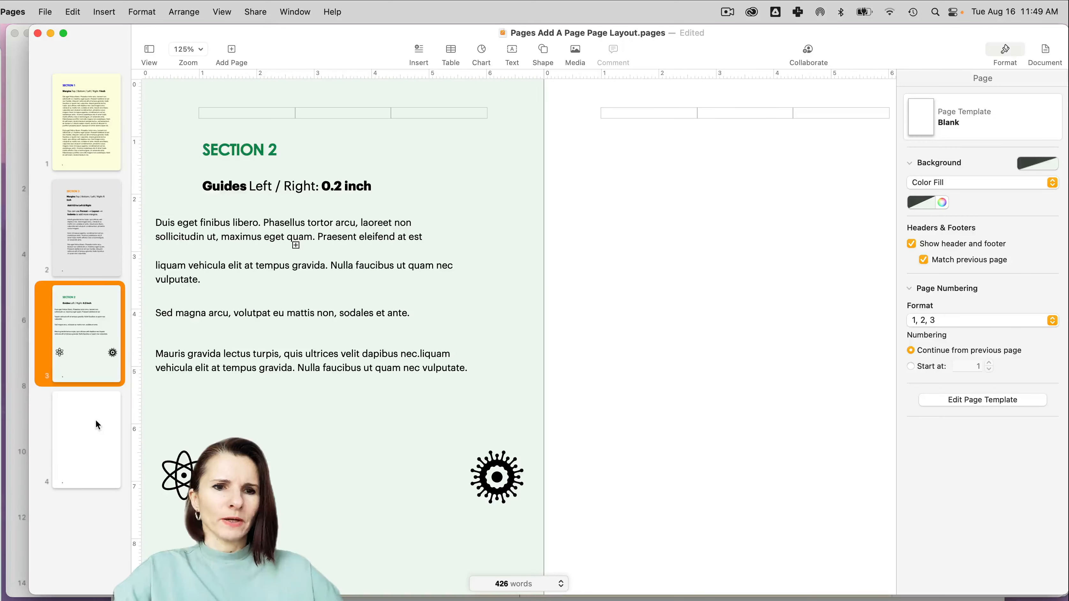
With all four pages selected, apply a Turquoise color fill at reduced opacity to the blank last page's background.
left_click(83, 436)
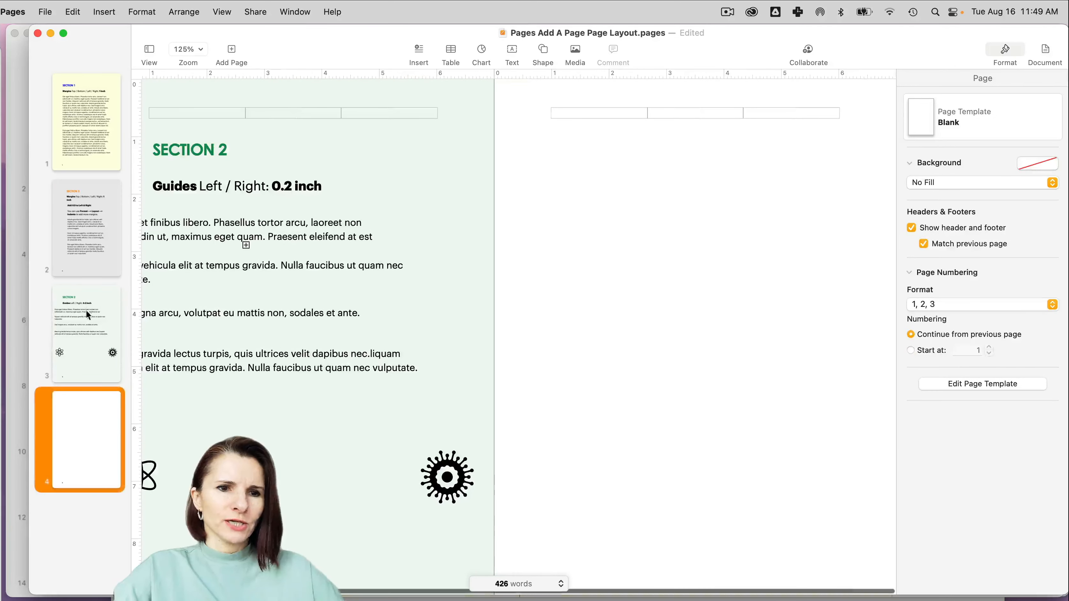
left_click(85, 235, "shift")
left_click(85, 125, "shift")
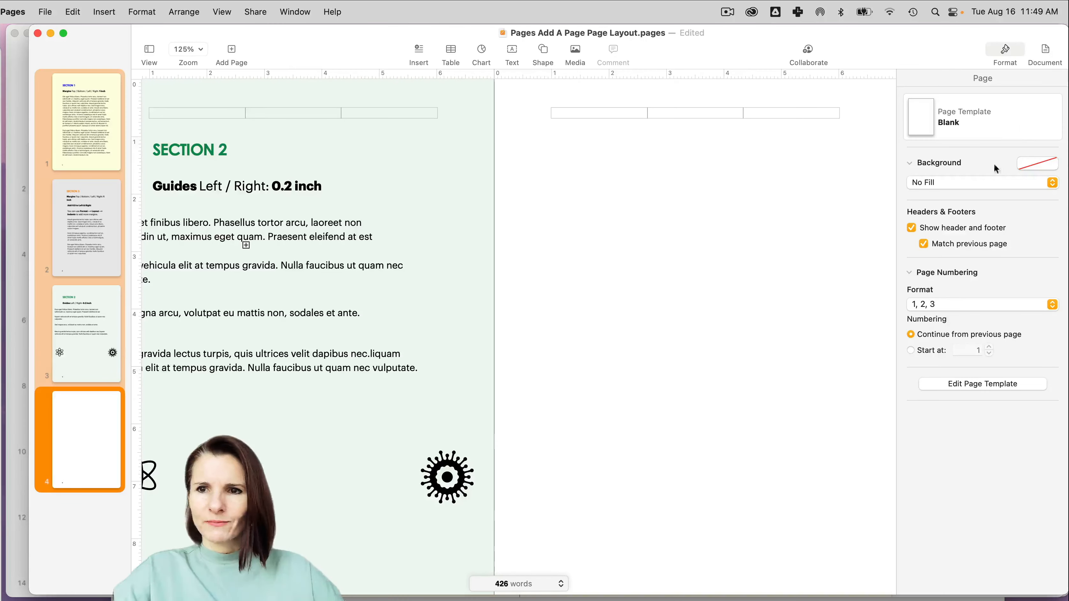
left_click(945, 186)
left_click(942, 197)
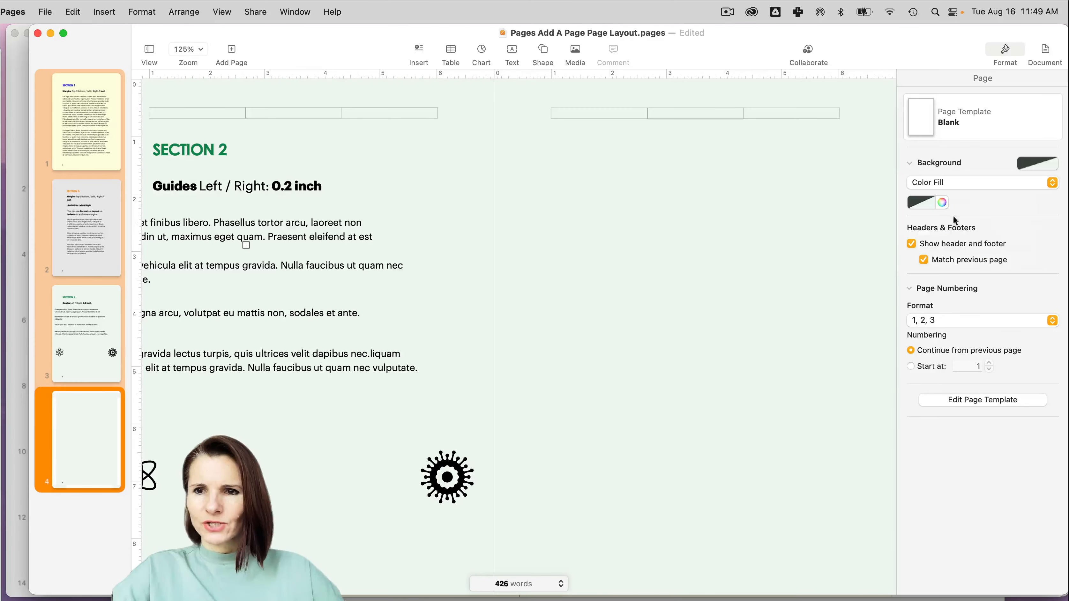
left_click(941, 203)
left_click(965, 303)
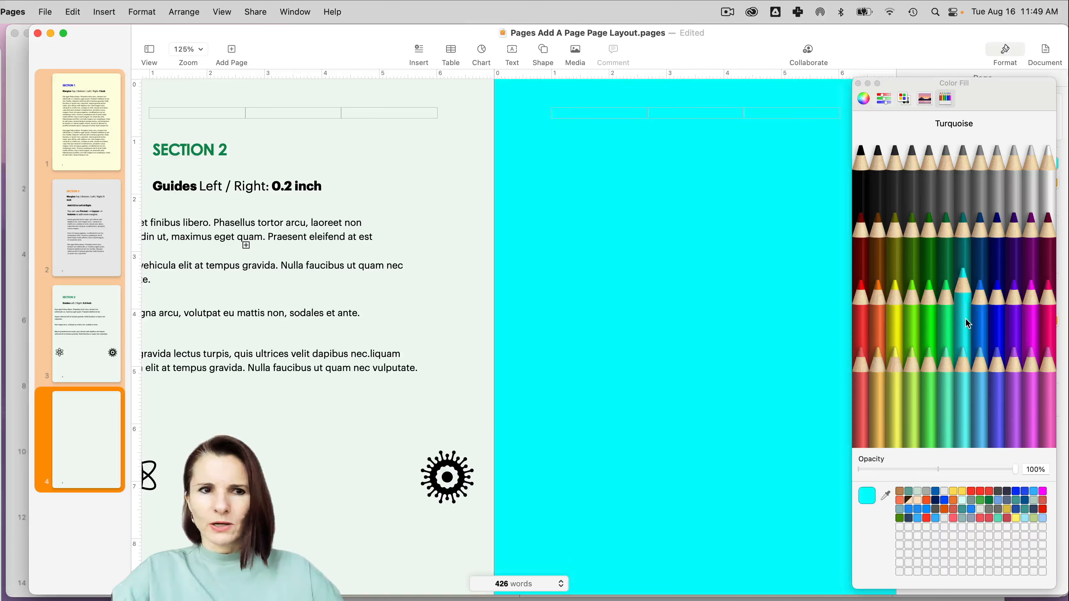
left_click(858, 84)
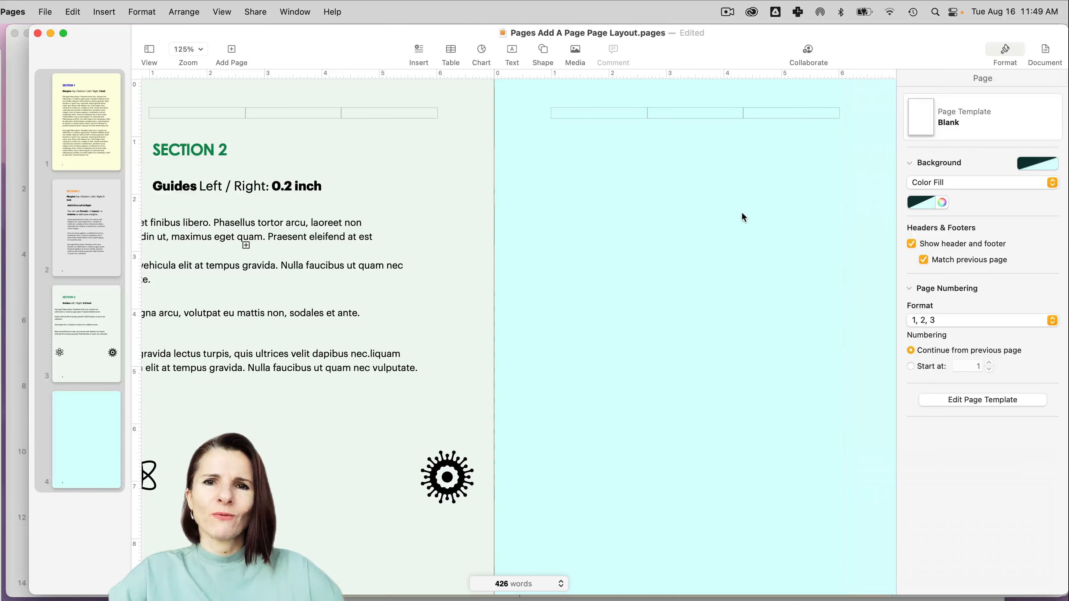